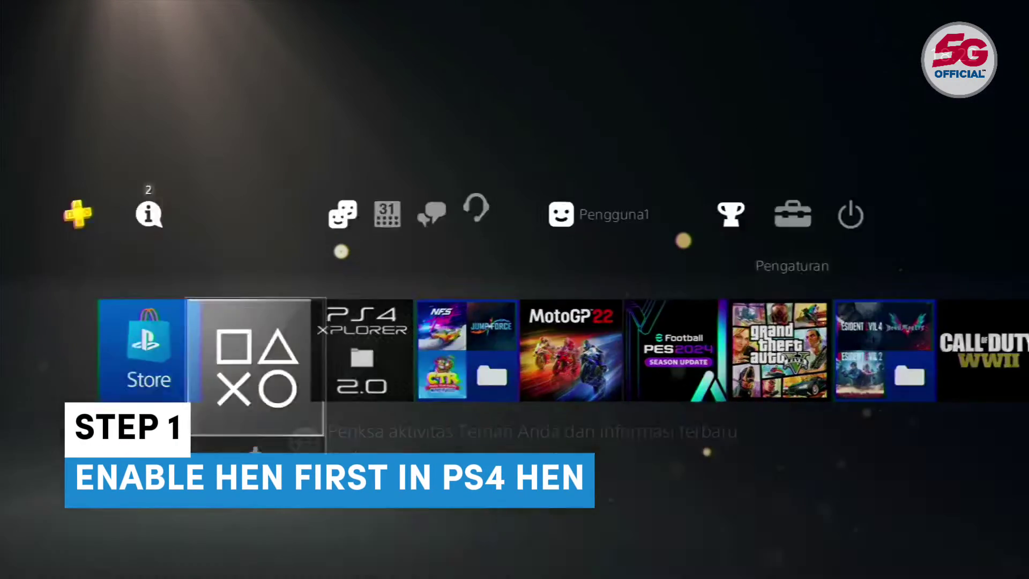
- Open Settings > Panduan Pengguna/Info Bermanfaat > Panduan Pengguna to load the HEN exploit page
key("Right")
key("Return")
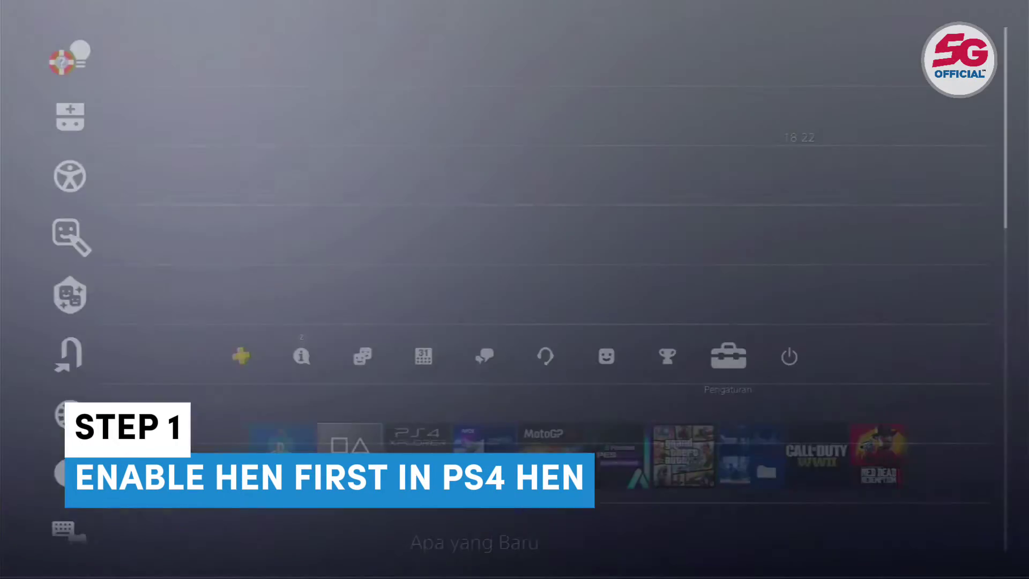
key("Up")
key("Up")
key("Up")
key("Return")
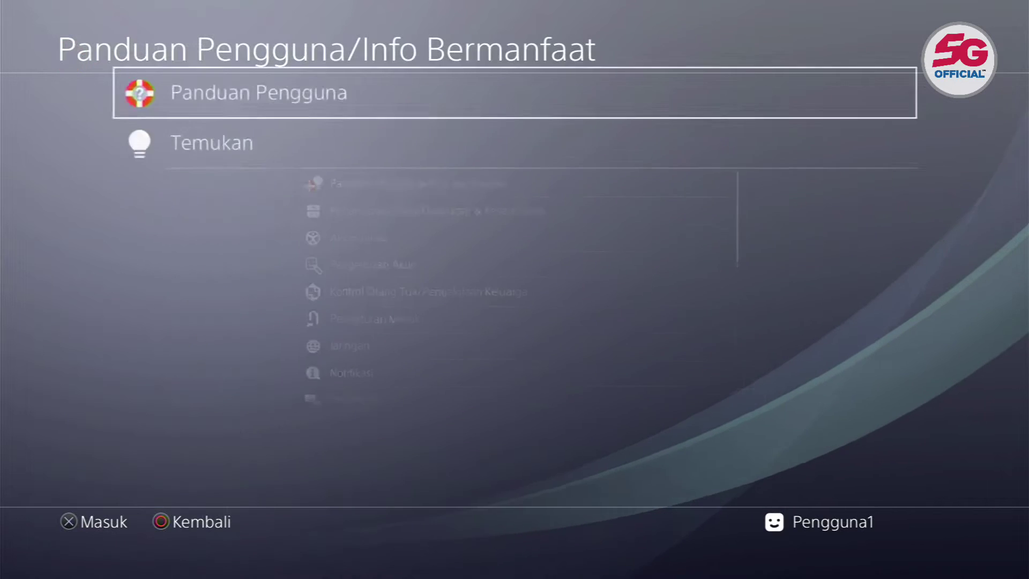
key("Return")
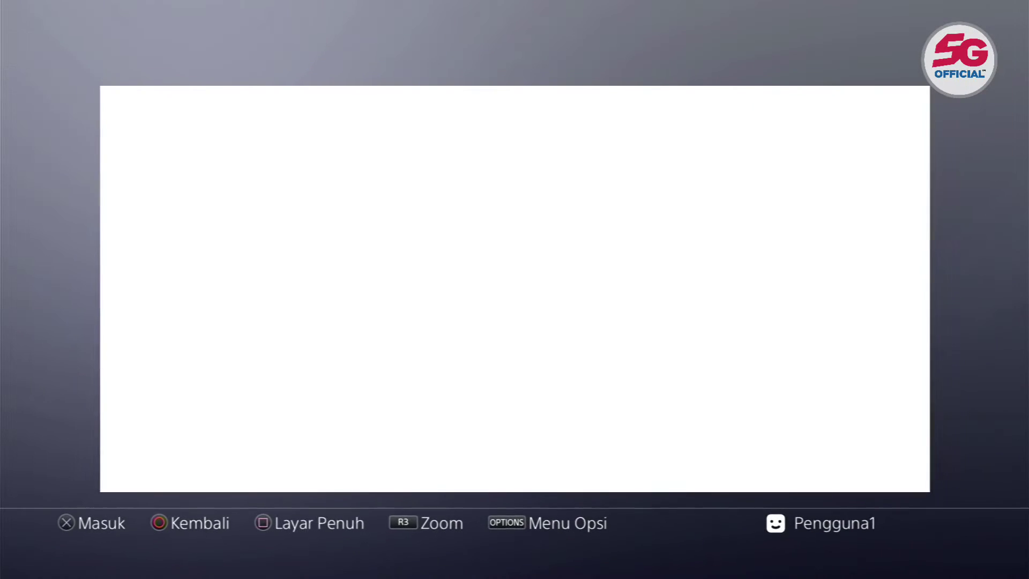
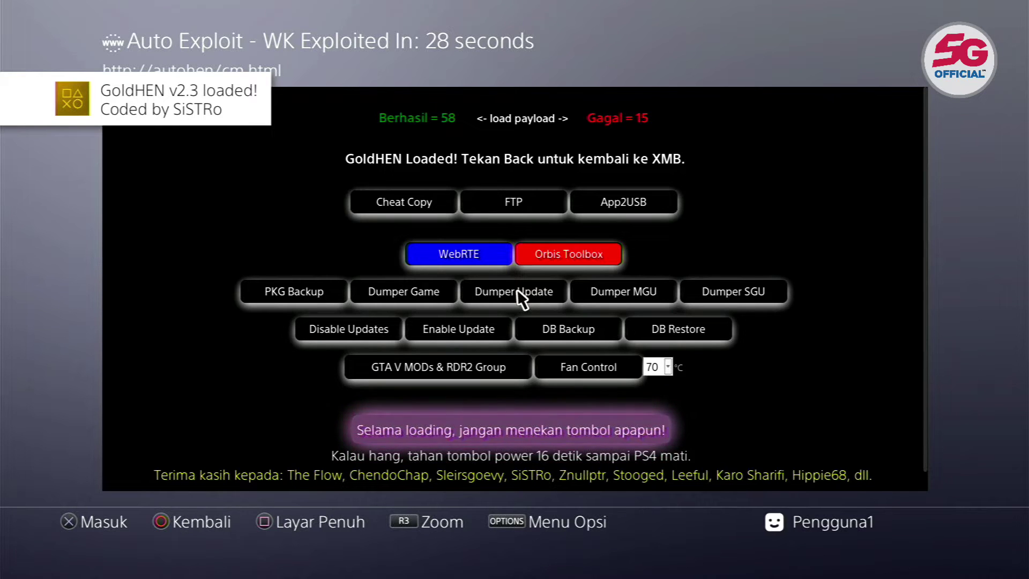
- Exit the GoldHEN v2.3 exploit page and return to the XMB menu
key("Escape")
key("Escape")
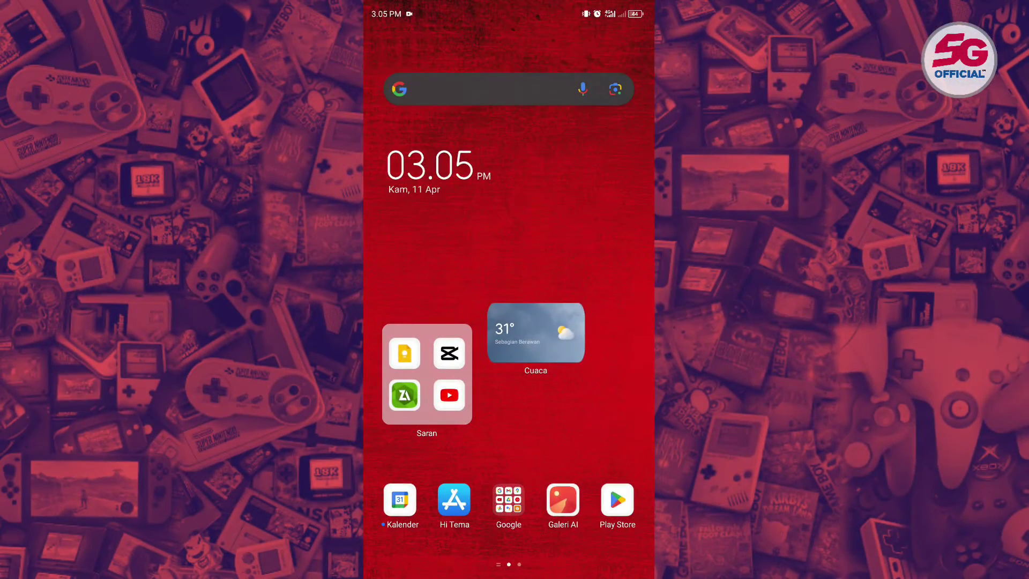
- Search the Play Store for 'cx file explorer' and open the installed Cx File Explorer page
left_click(617, 499)
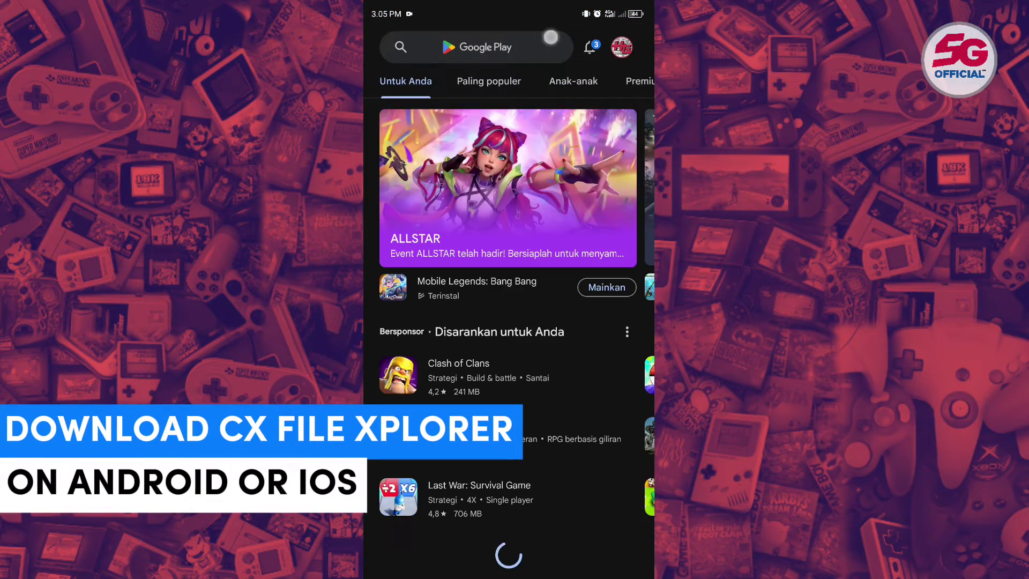
left_click(482, 46)
type("cx")
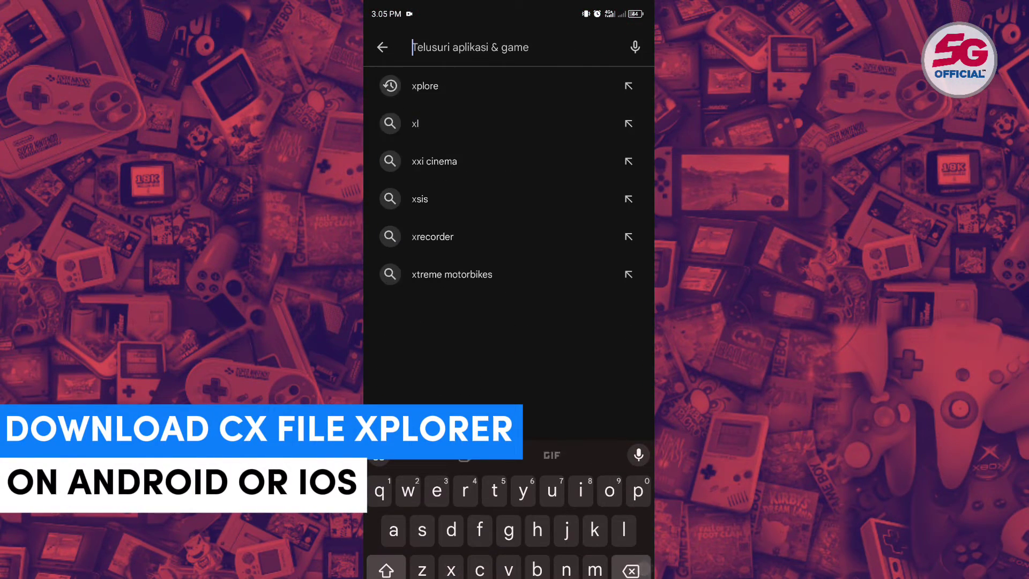
left_click(581, 78)
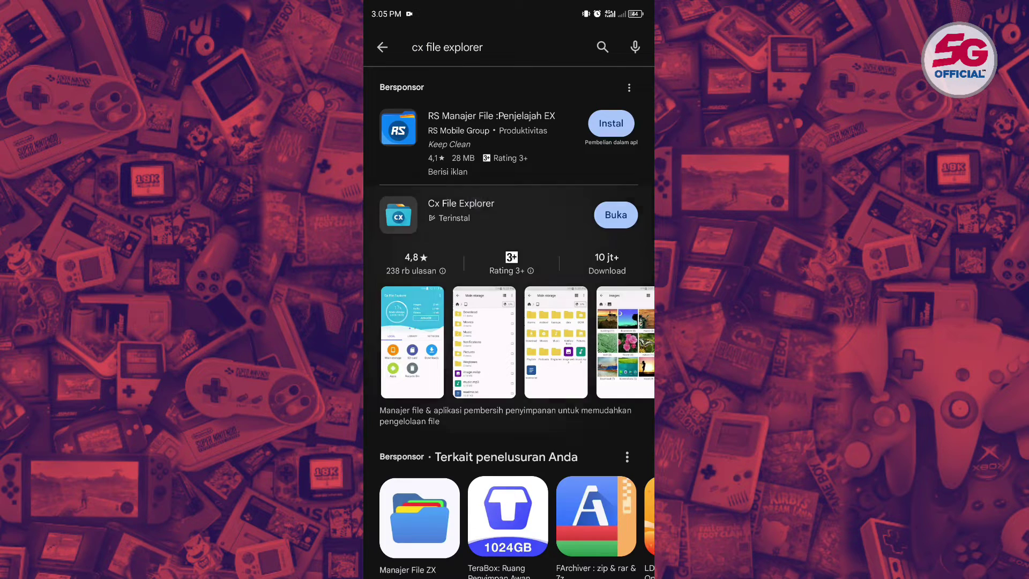
left_click(476, 202)
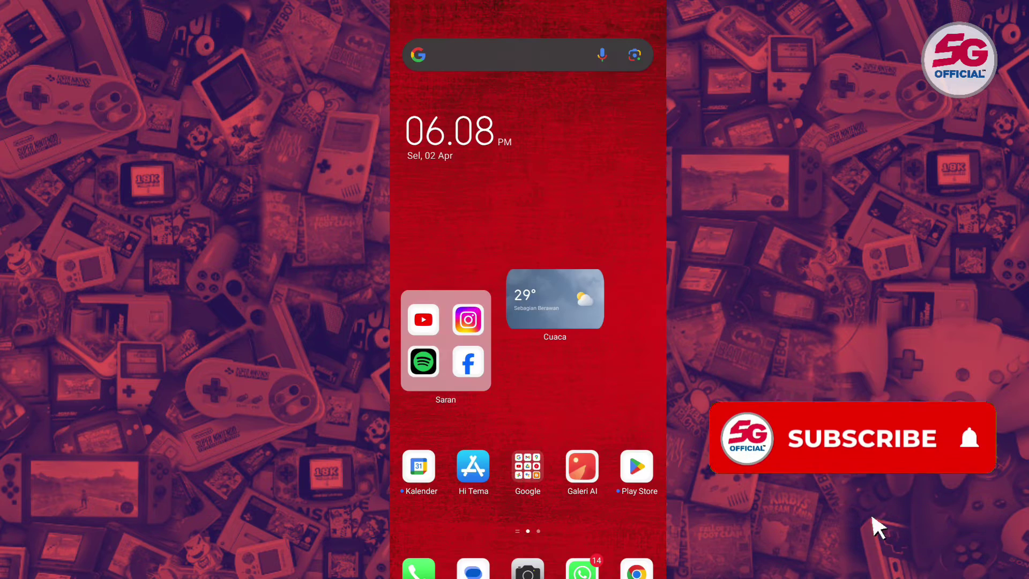
- Swipe open the phone's control centre to reach the hotspot and Wi-Fi toggles
left_click_drag(632, 470, 472, 470)
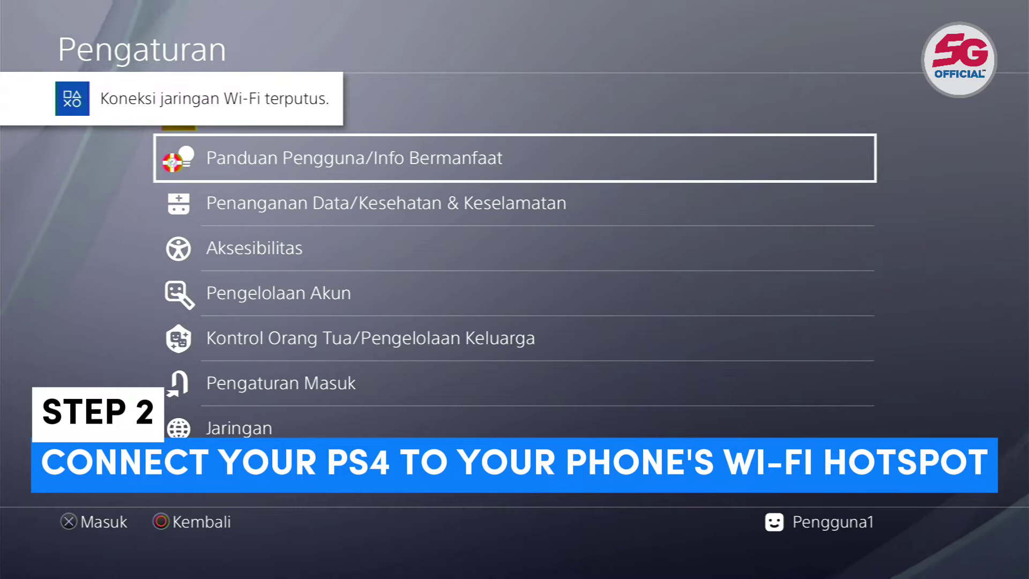
- Start a Custom Wi-Fi internet connection setup from the Jaringan settings
key("Down")
key("Down")
key("Down")
key("Down")
key("Down")
key("Down")
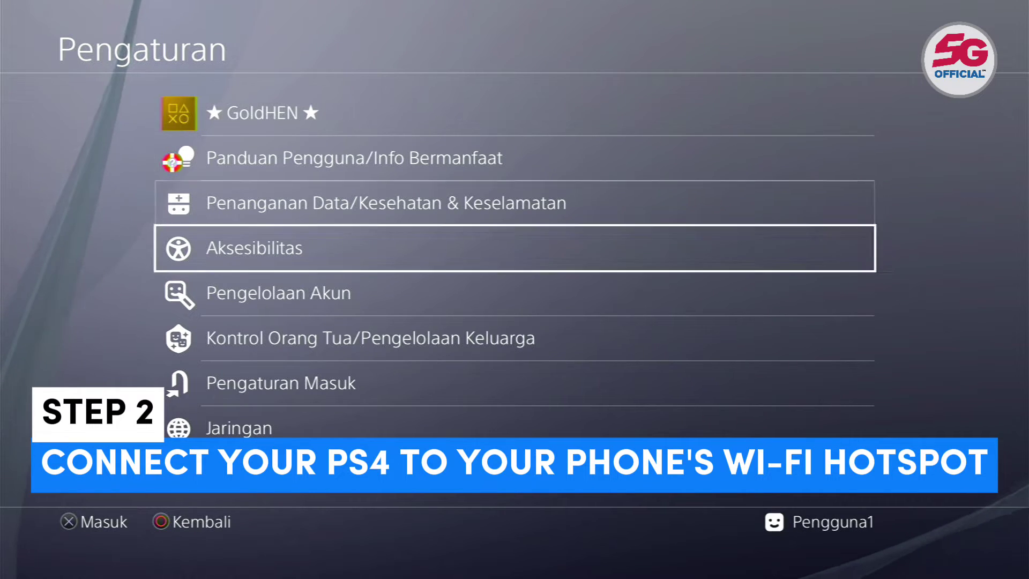
key("Return")
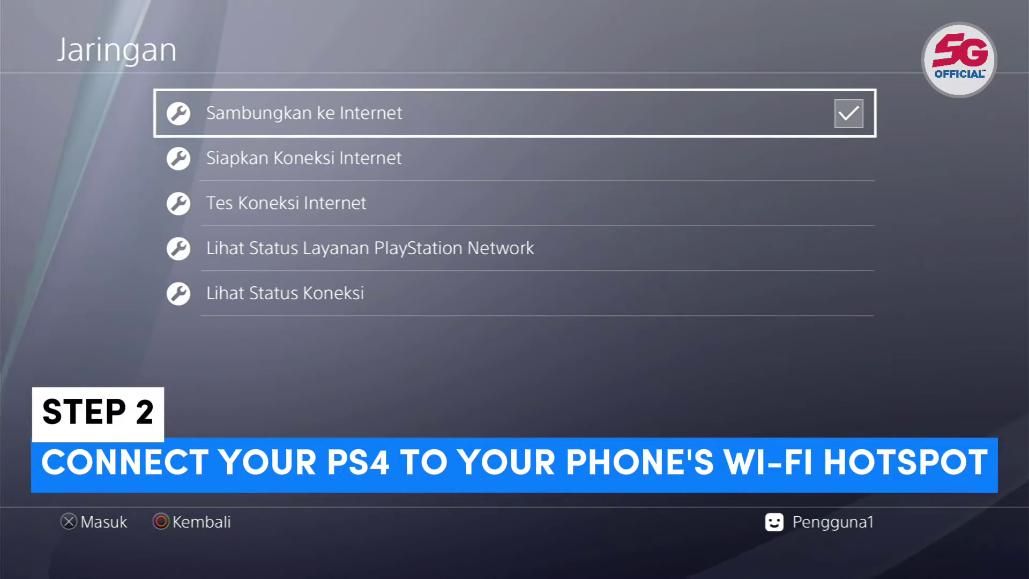
key("Down")
key("Down")
key("Down")
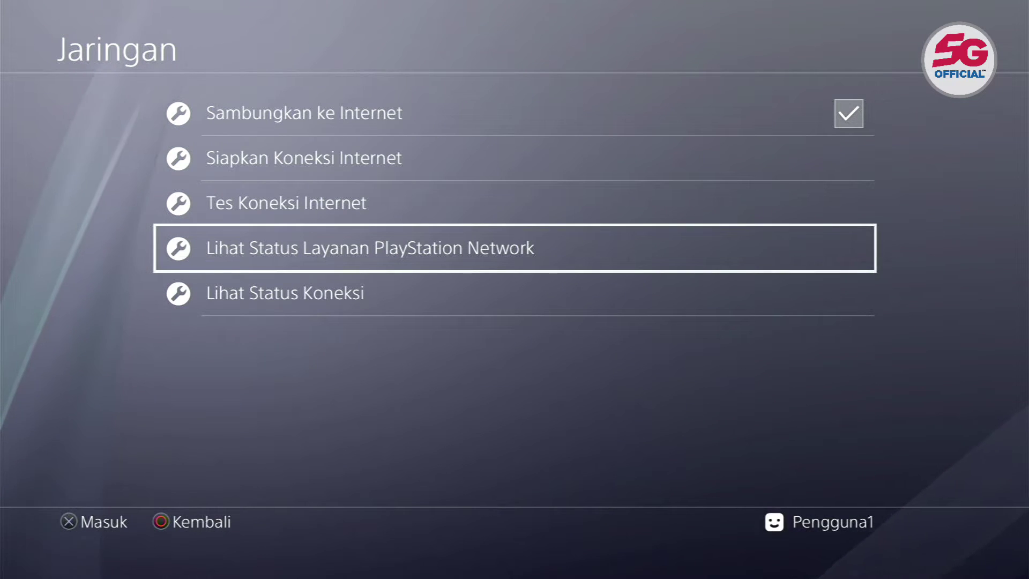
key("Up")
key("Up")
key("Return")
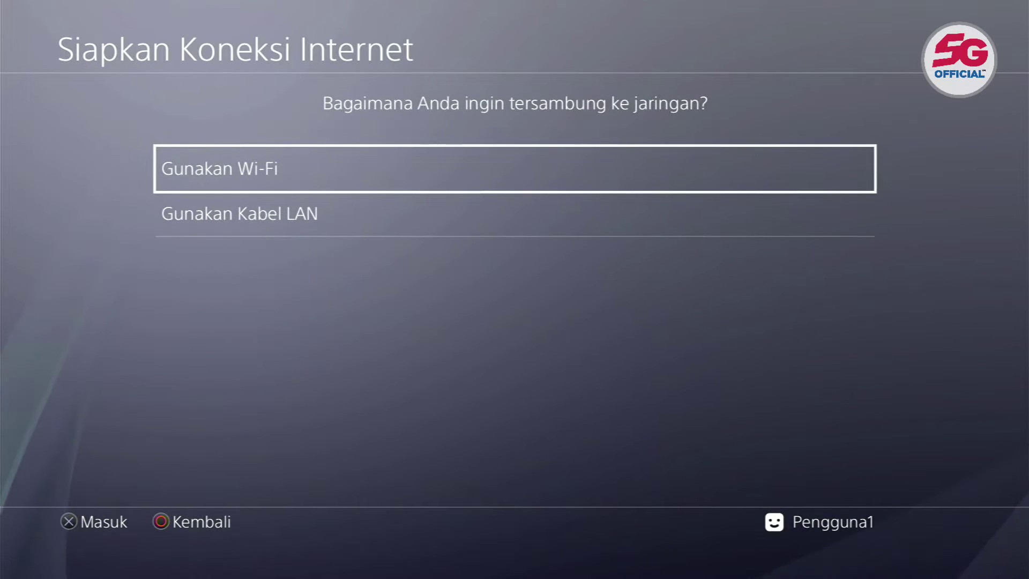
key("Return")
key("Down")
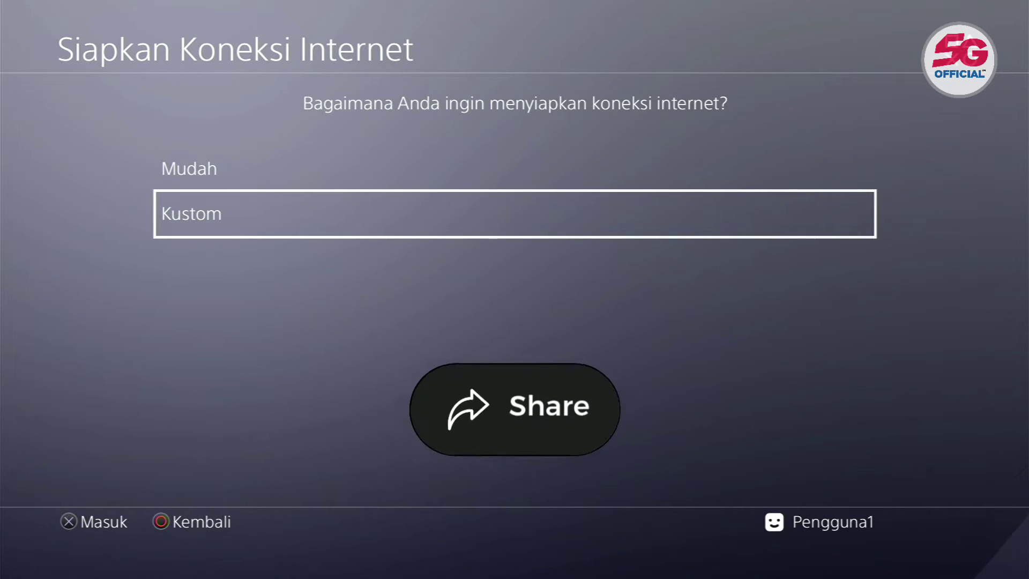
key("Return")
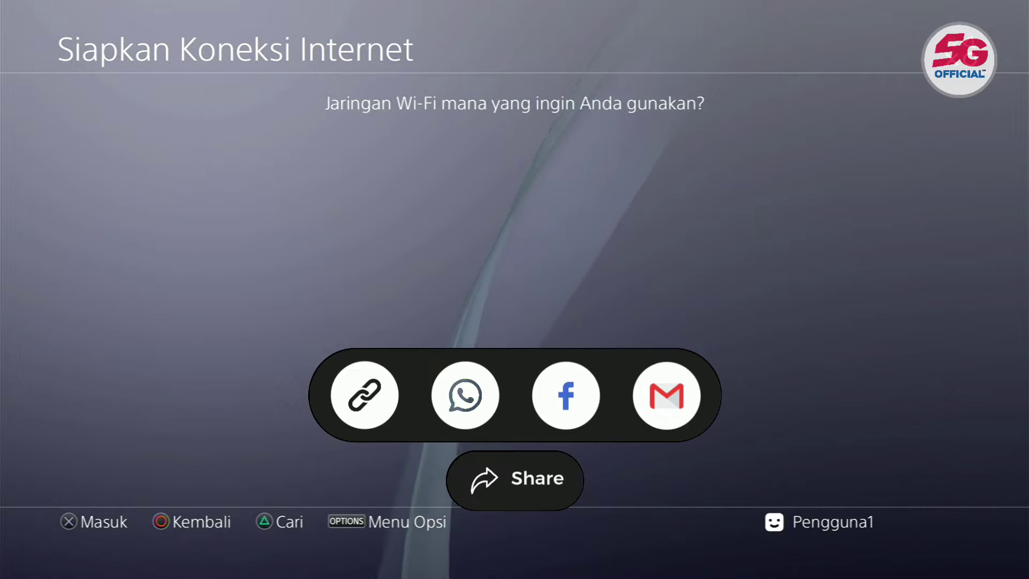
- Join TECNO with the hotspot password, keeping automatic IP, DNS, MTU and no proxy
key("Return")
type("g")
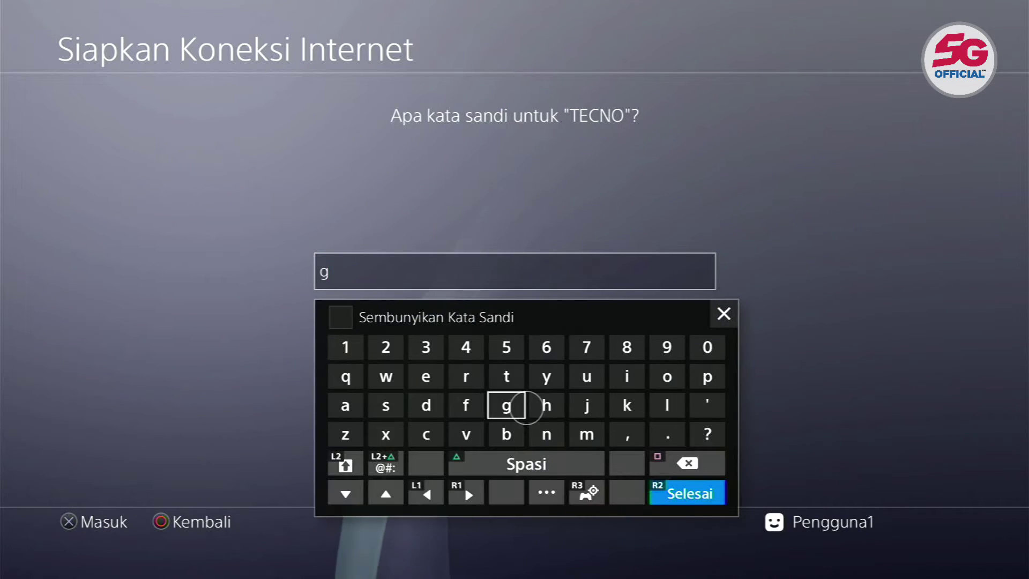
key("BackSpace")
type("12345678")
key("Return")
key("Down")
key("Return")
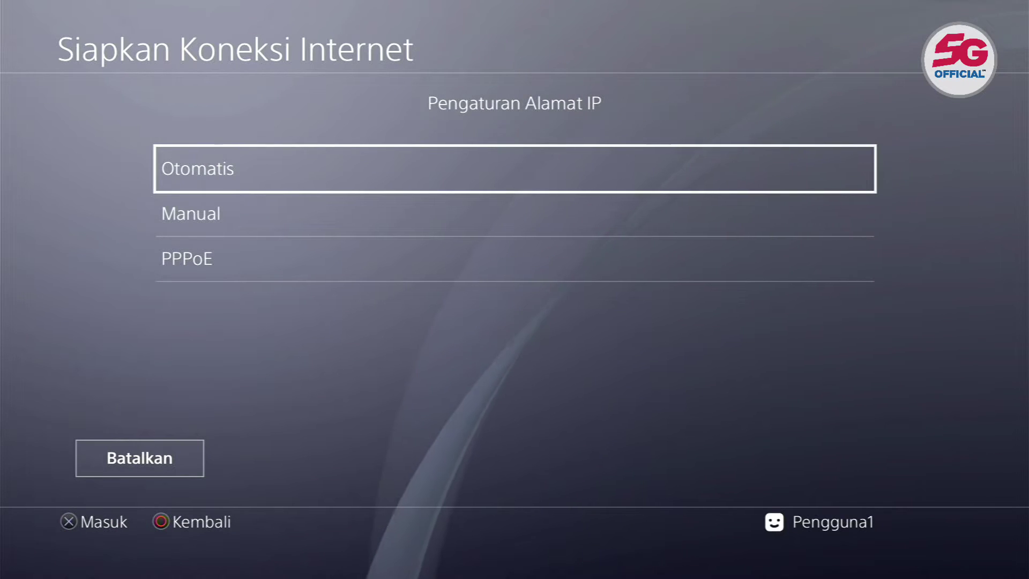
key("Return")
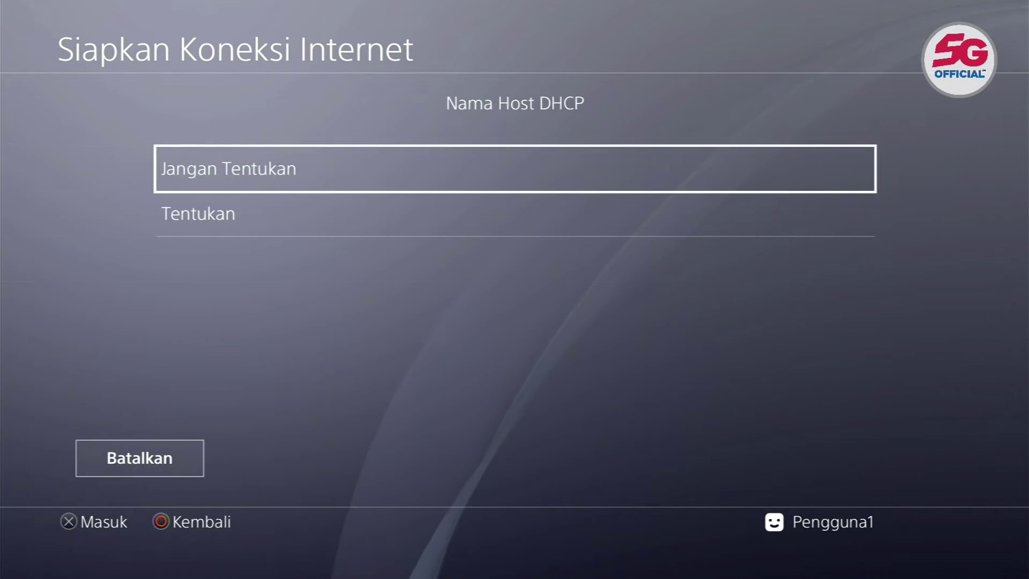
key("Return")
key("Return")
key("Return")
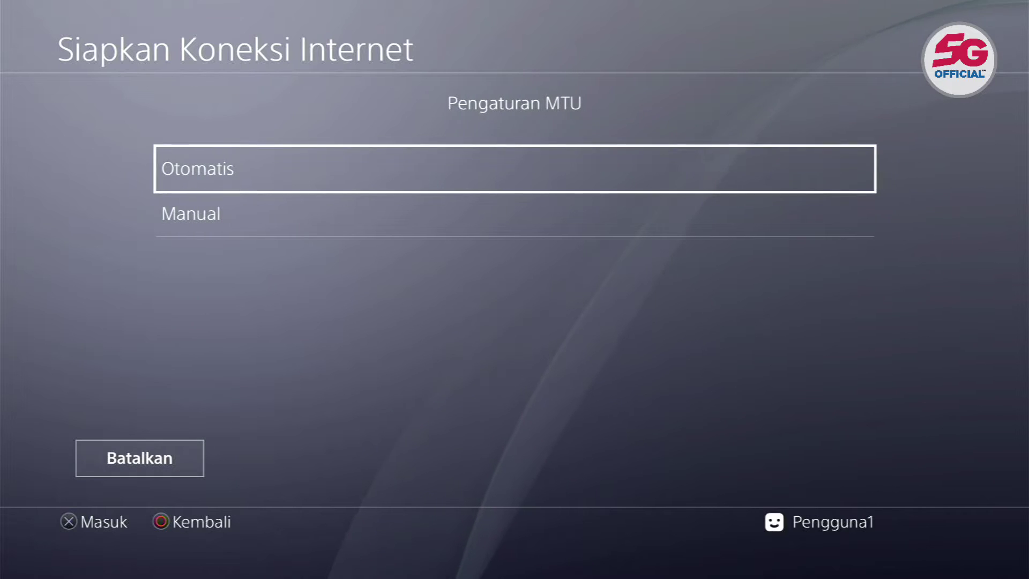
key("Return")
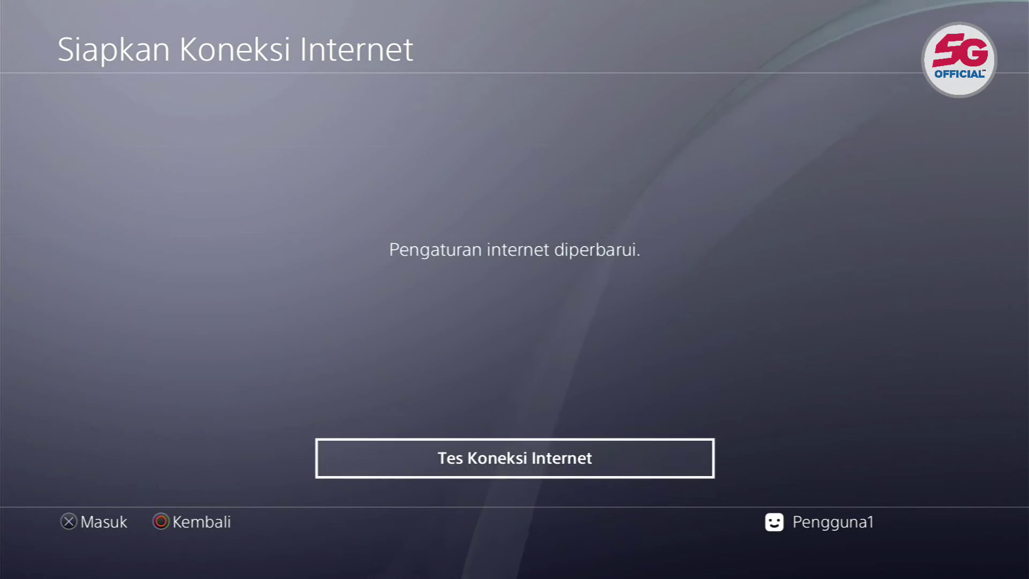
- Run the connection test, view the DNS error NW-31253-4 details, then go back
key("Return")
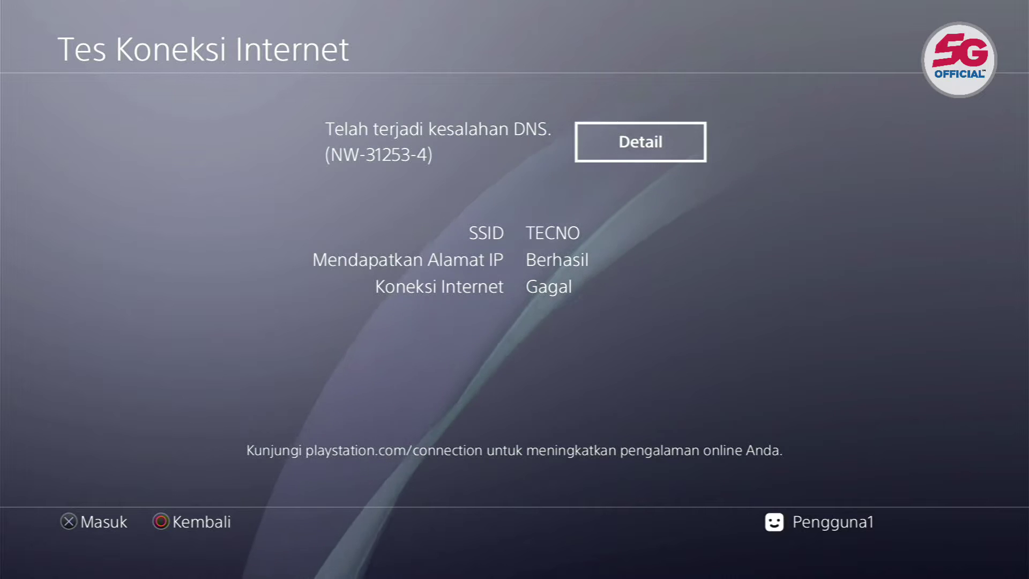
key("Return")
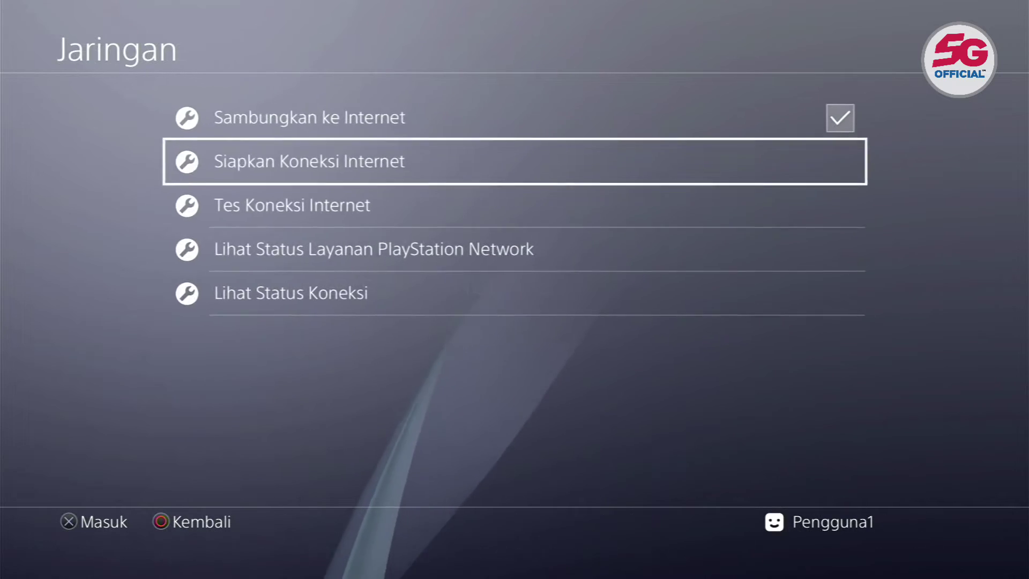
key("Escape")
key("Escape")
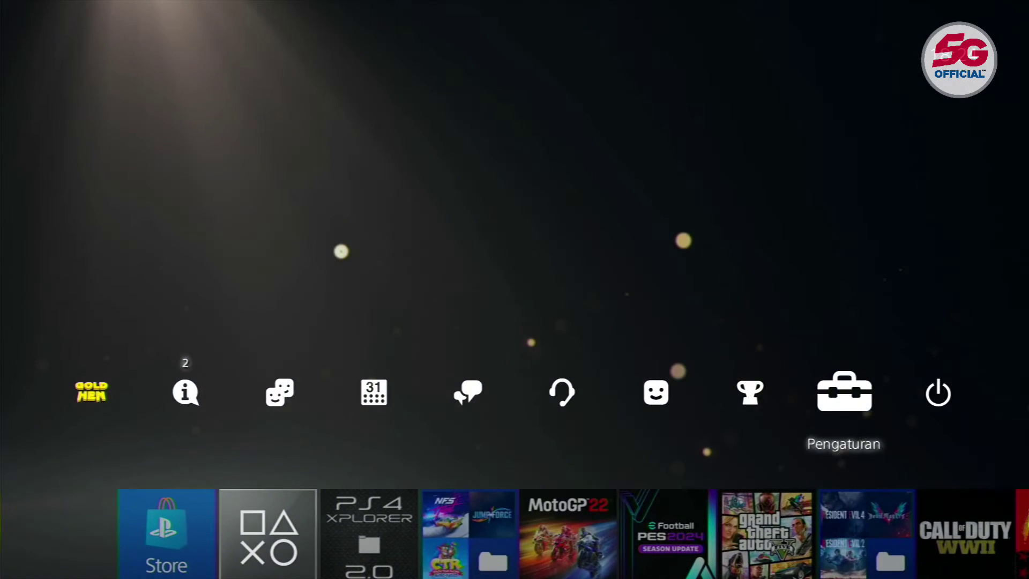
- In GoldHEN Servers Settings, toggle Enable FTP Server off and on for 192.168.122.253:2121
key("Left")
key("Left")
key("Left")
key("Left")
key("Left")
key("Left")
key("Left")
key("Left")
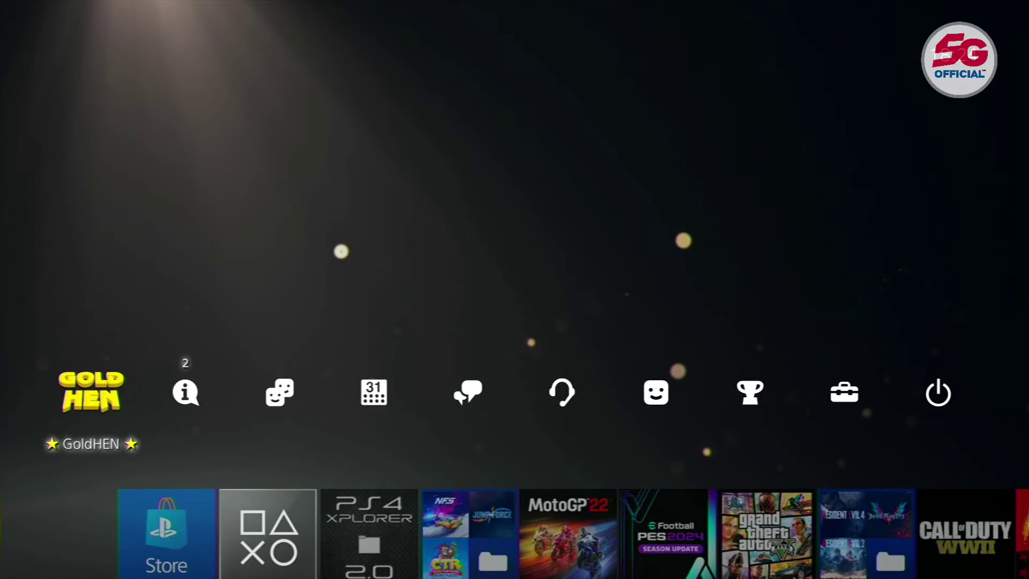
key("Return")
key("Down")
key("Down")
key("Down")
key("Down")
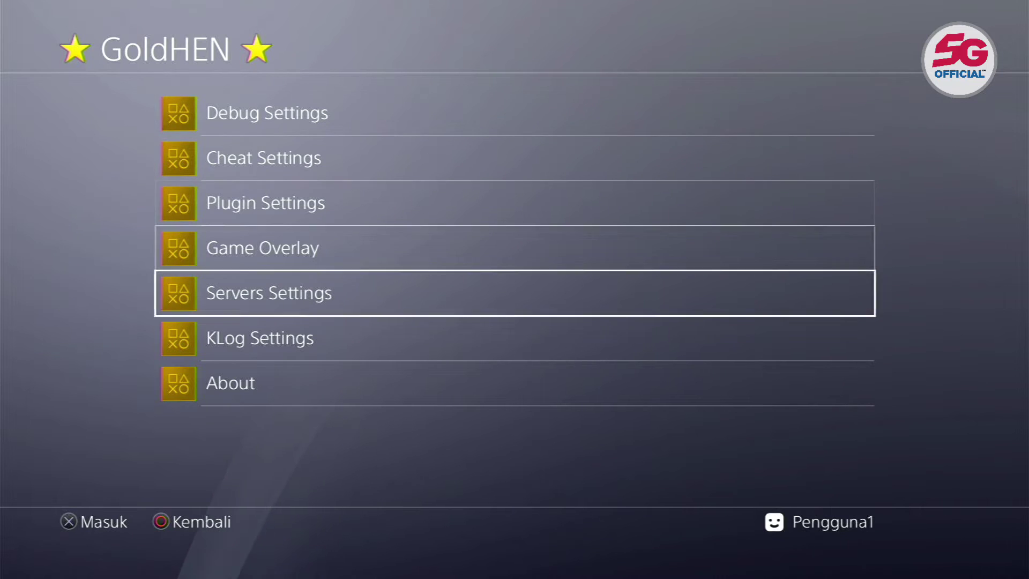
key("Return")
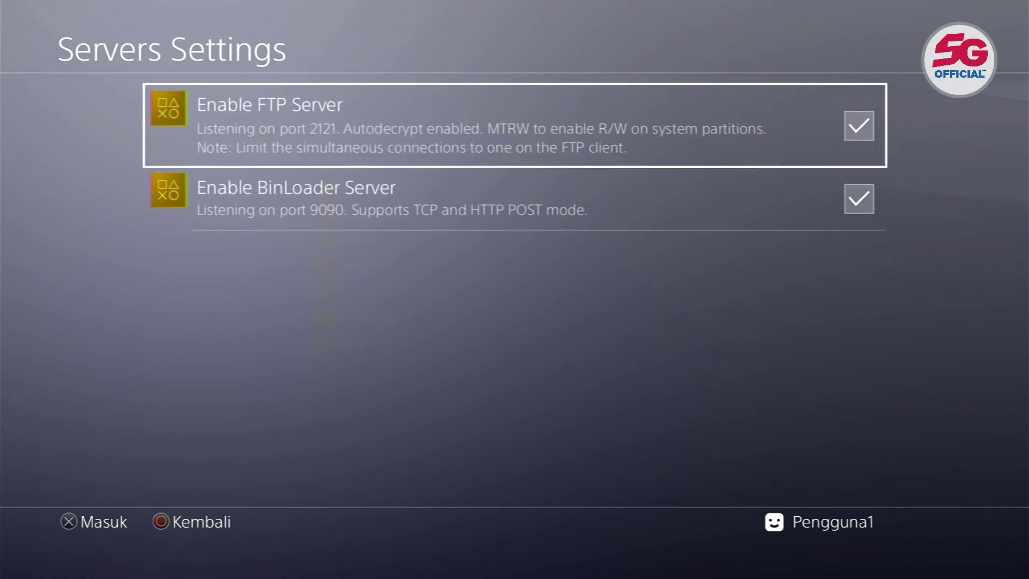
key("Return")
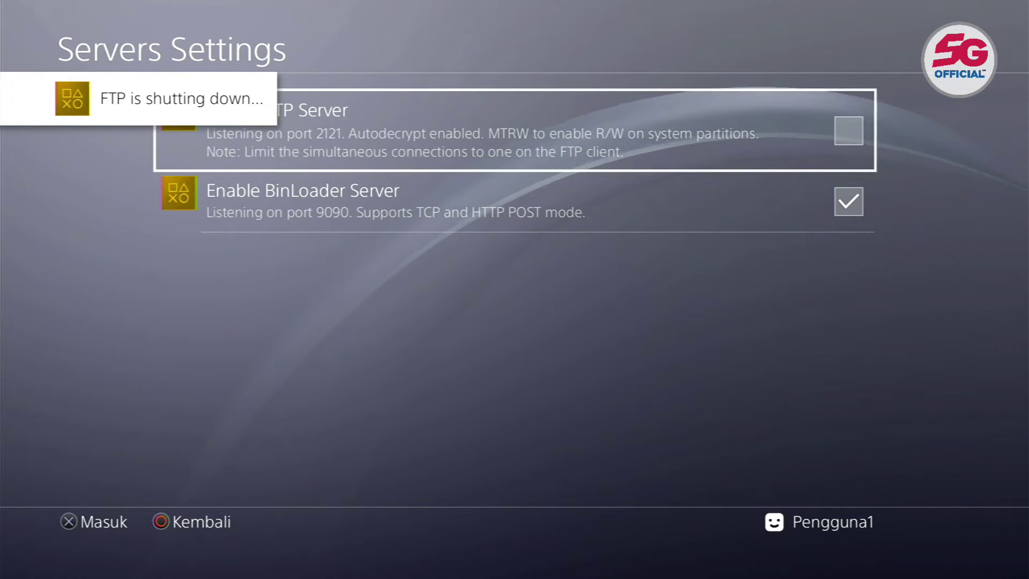
key("Return")
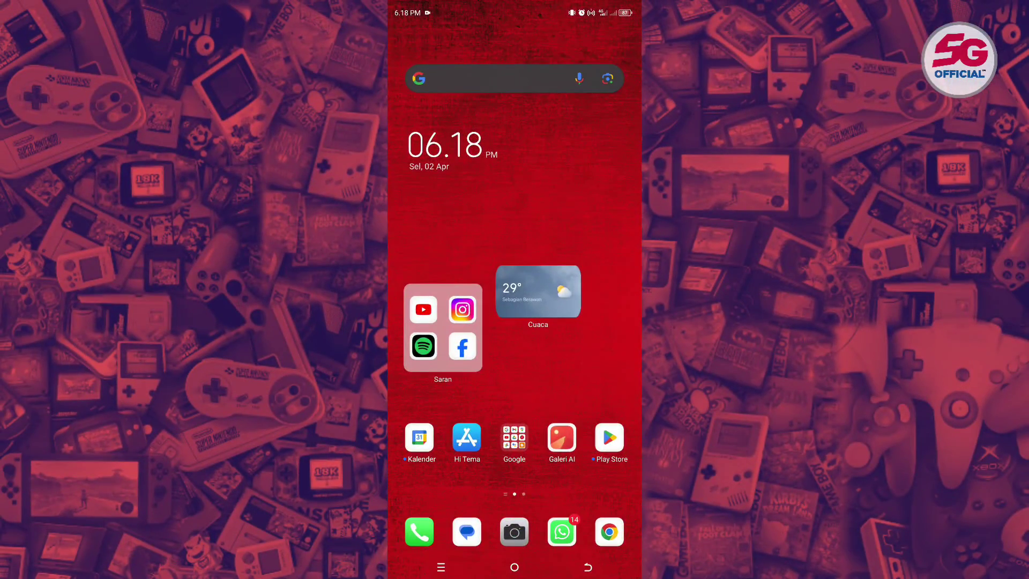
- Search the app drawer for 'cx' and launch Cx File Explorer
left_click_drag(515, 401, 514, 188)
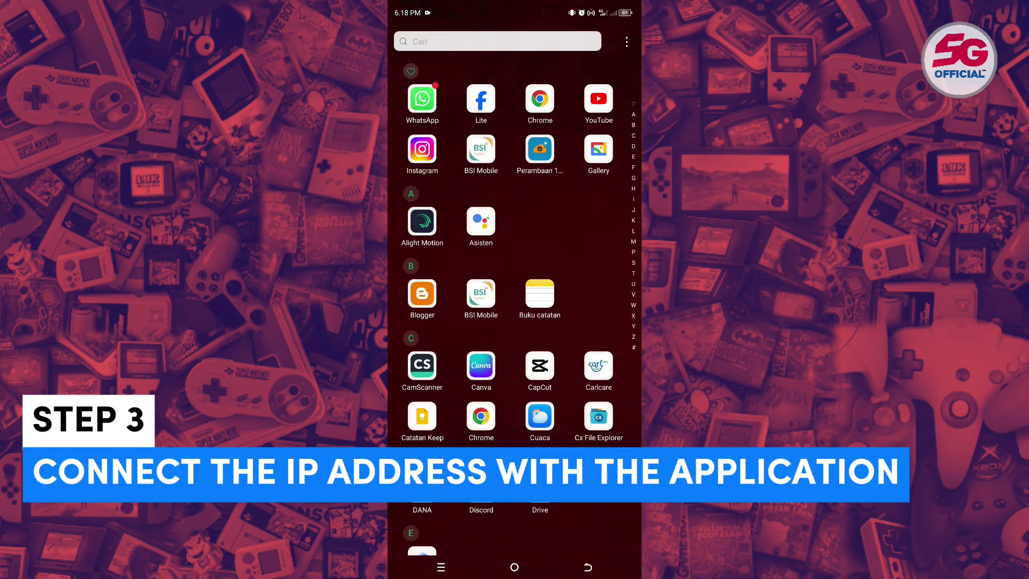
left_click(439, 41)
type("cx")
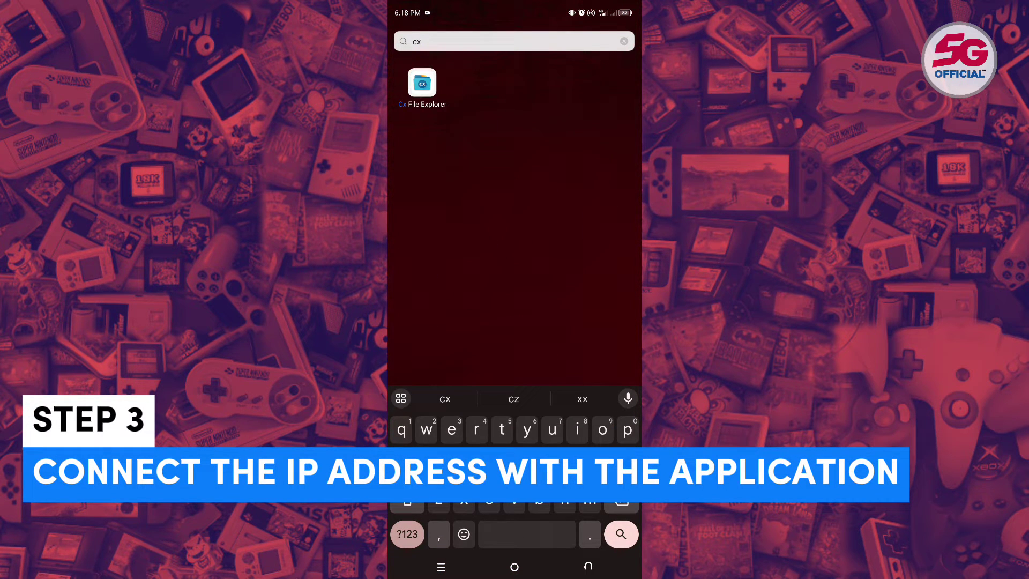
left_click(421, 83)
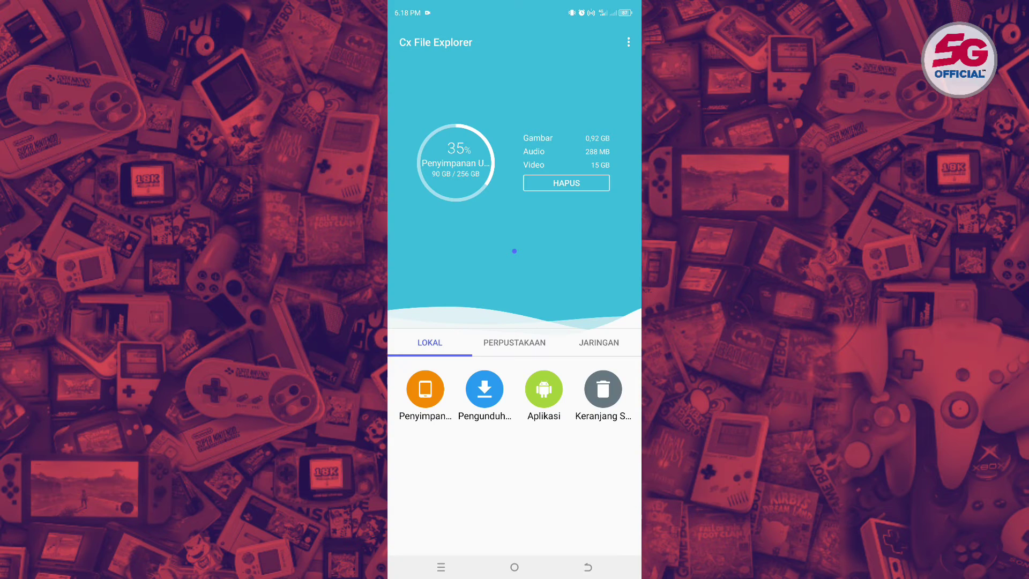
- Add a new network location from the JARINGAN tab, choosing REMOTE > FTP
left_click(581, 345)
left_click(429, 343)
left_click(598, 342)
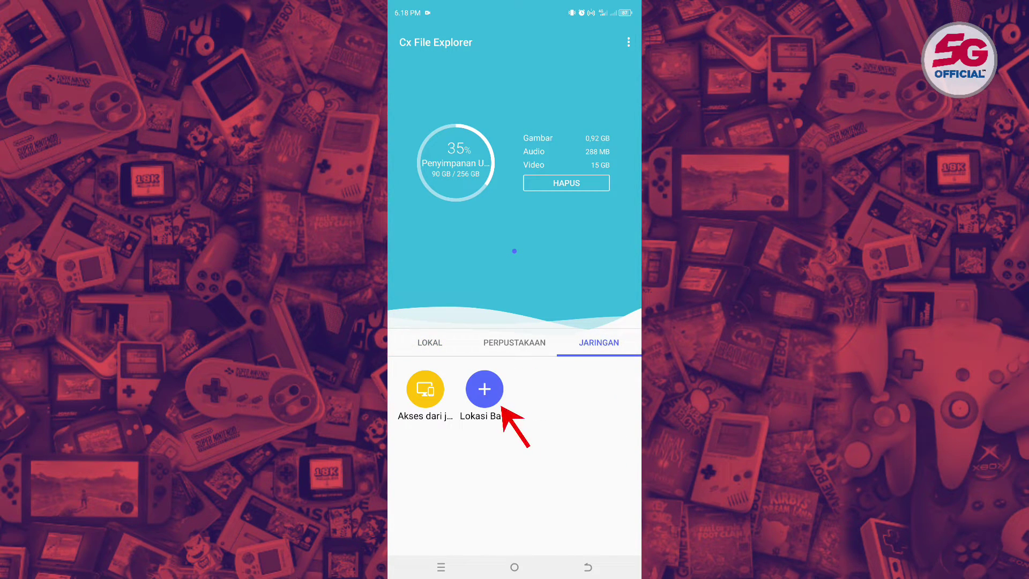
left_click(490, 401)
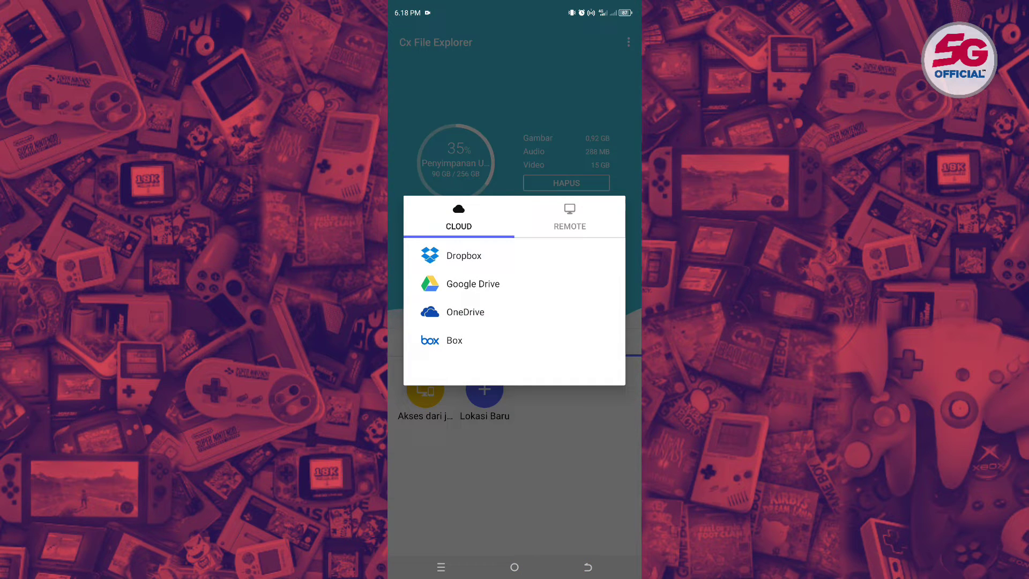
left_click(569, 217)
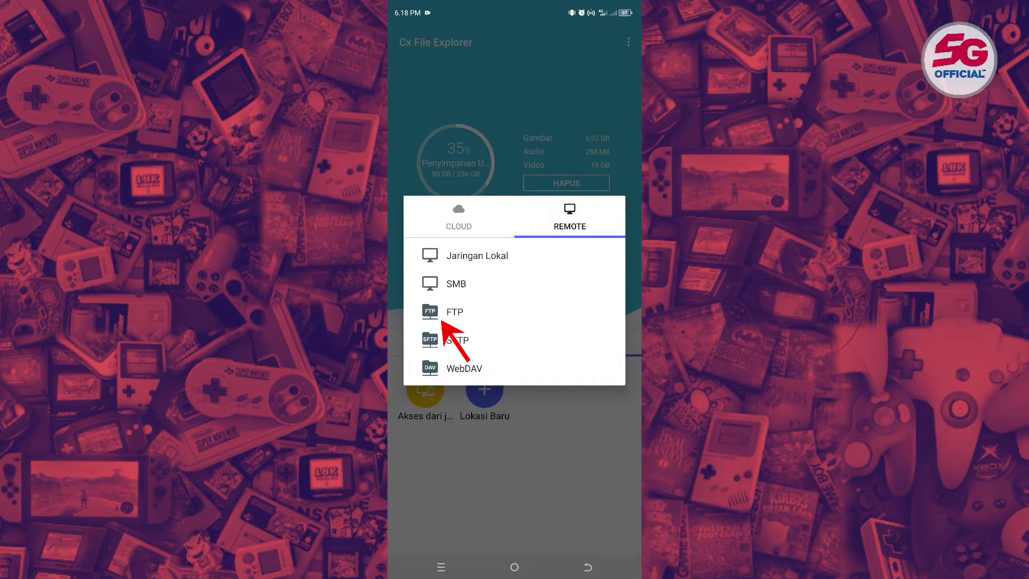
left_click(538, 312)
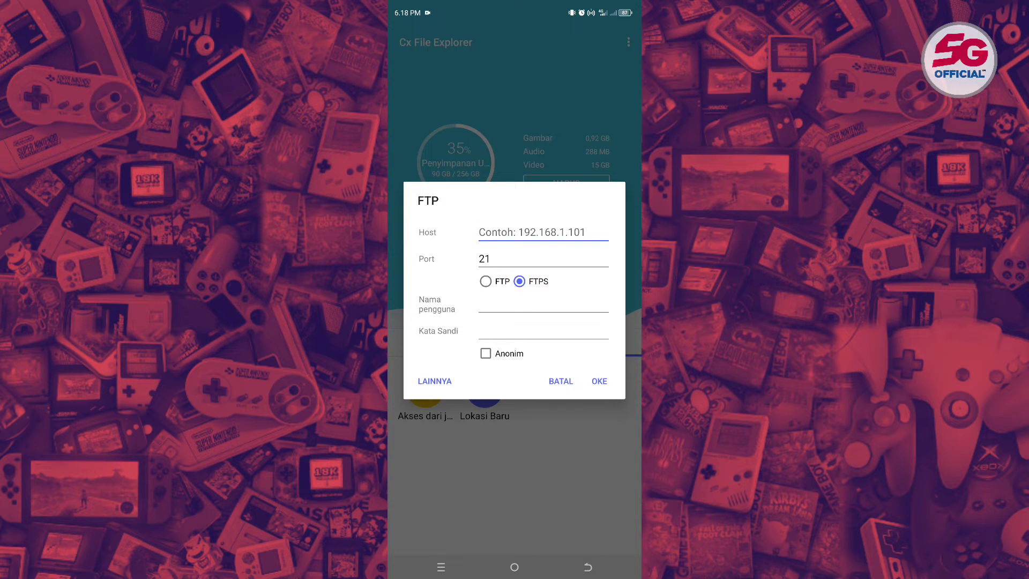
- Enter host 192.168.122.253 and port 2121 in the FTP form
left_click(557, 227)
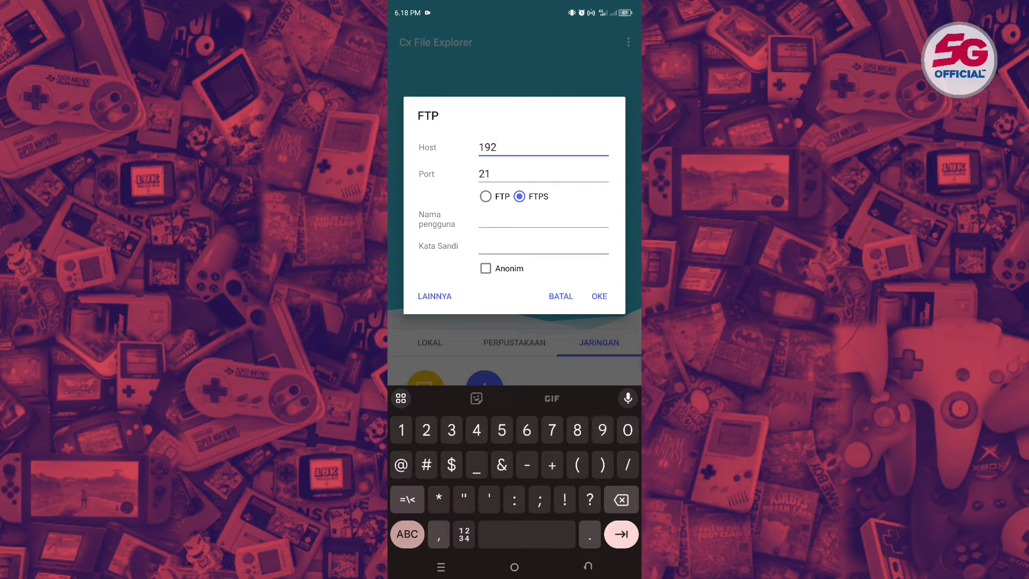
type("192.168.122.253")
left_click(489, 188)
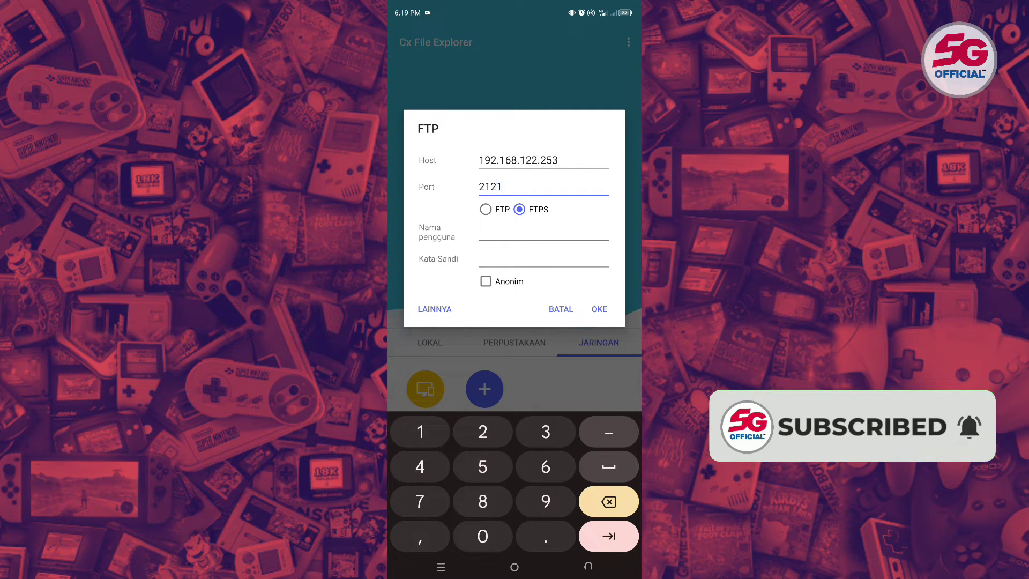
left_click(485, 209)
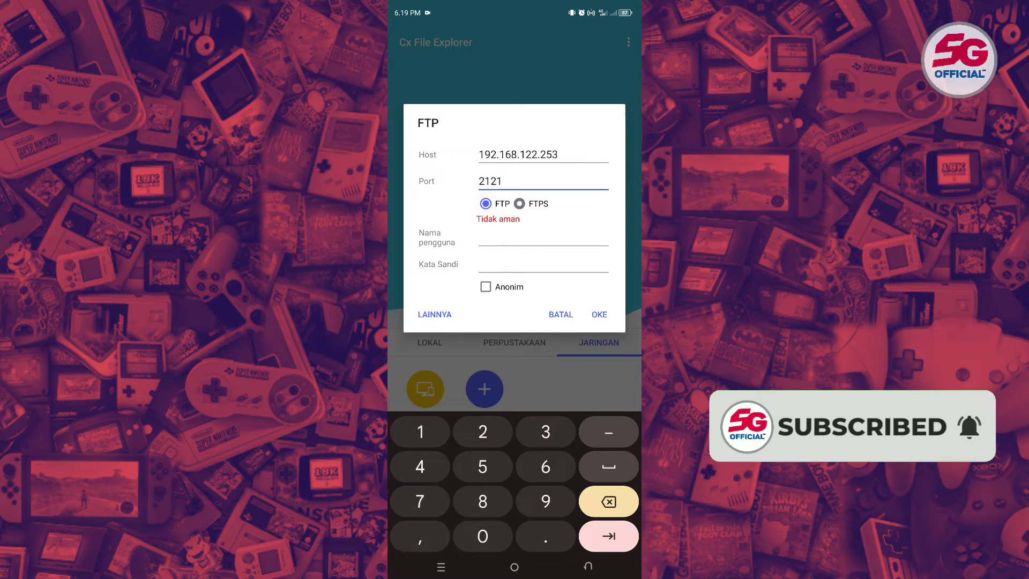
left_click(519, 204)
- Enter the PS4 FTP username and password, select plain FTP, and connect
left_click(489, 240)
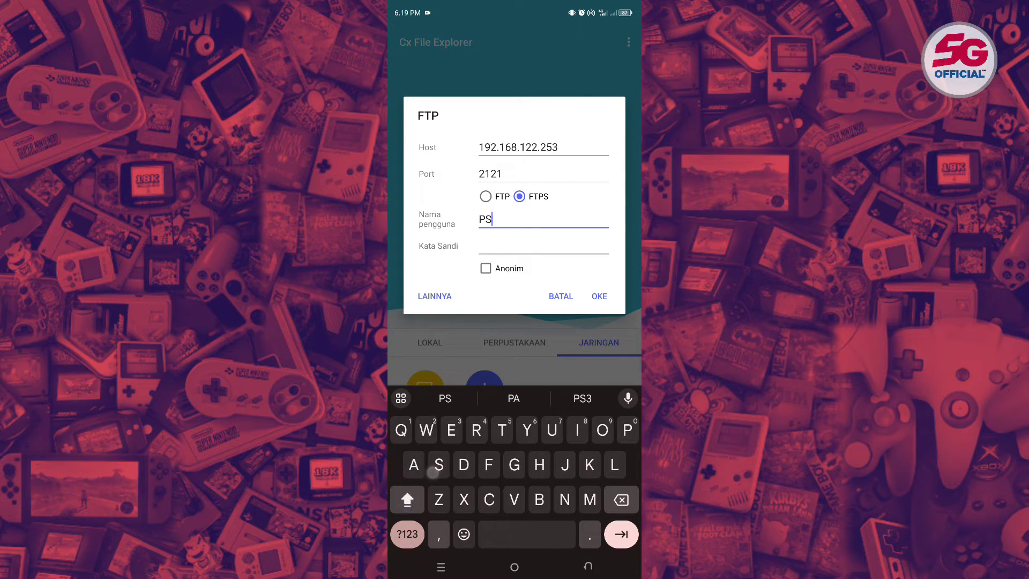
type("PS")
left_click(407, 534)
key("Tab")
left_click(407, 534)
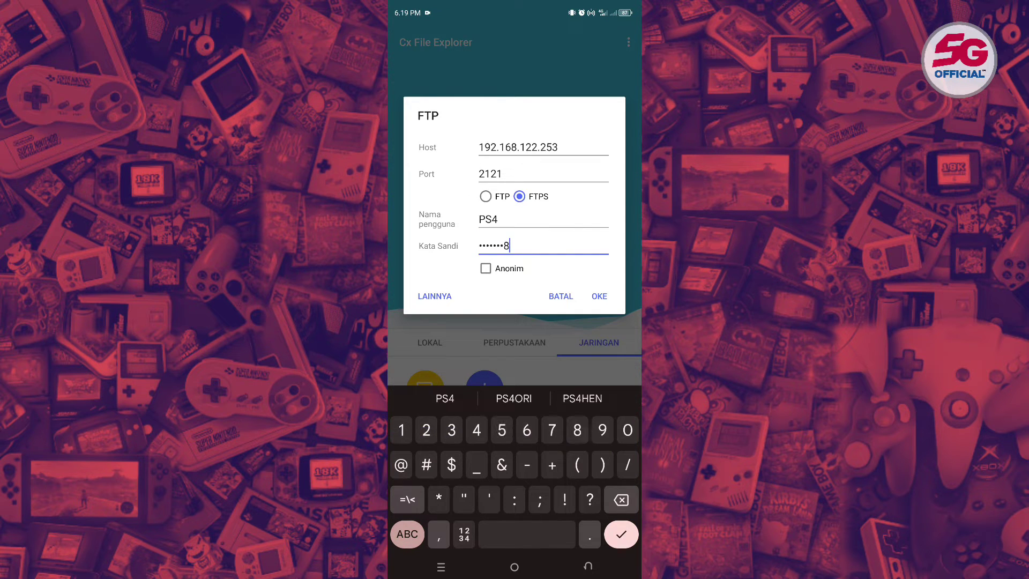
left_click(486, 196)
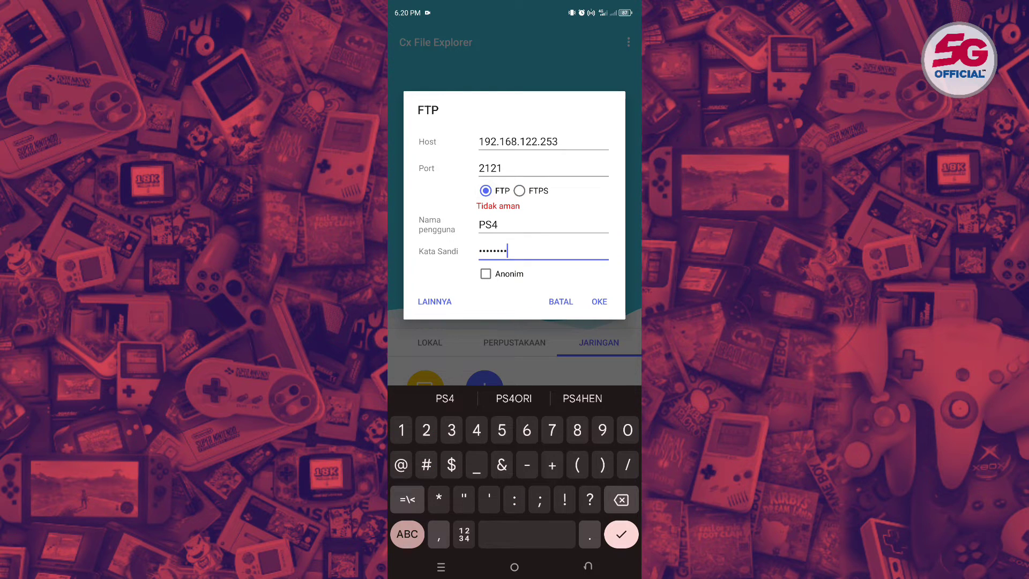
left_click(600, 308)
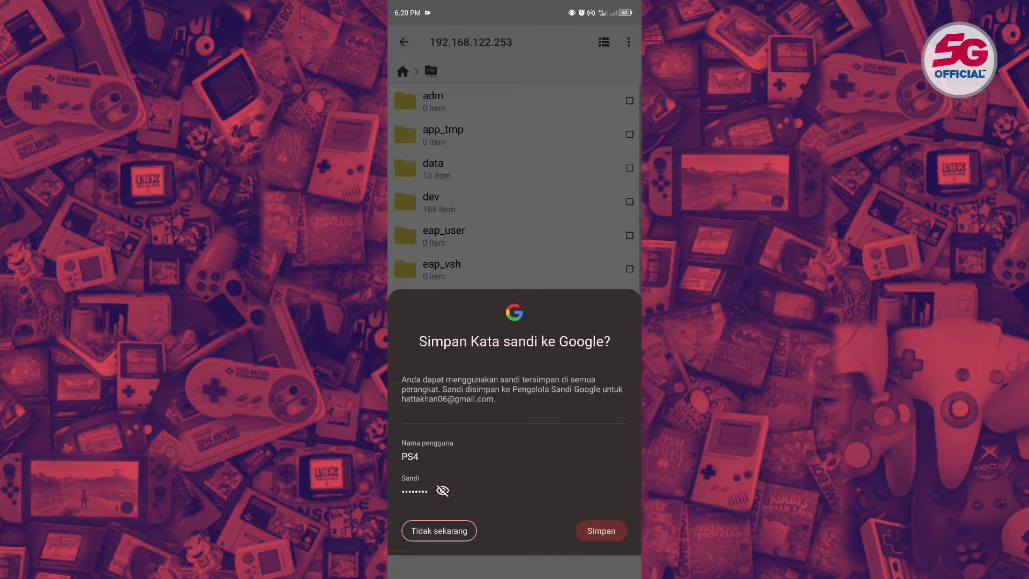
- Decline saving the password to Google and return to Cx File Explorer's home
left_click(420, 539)
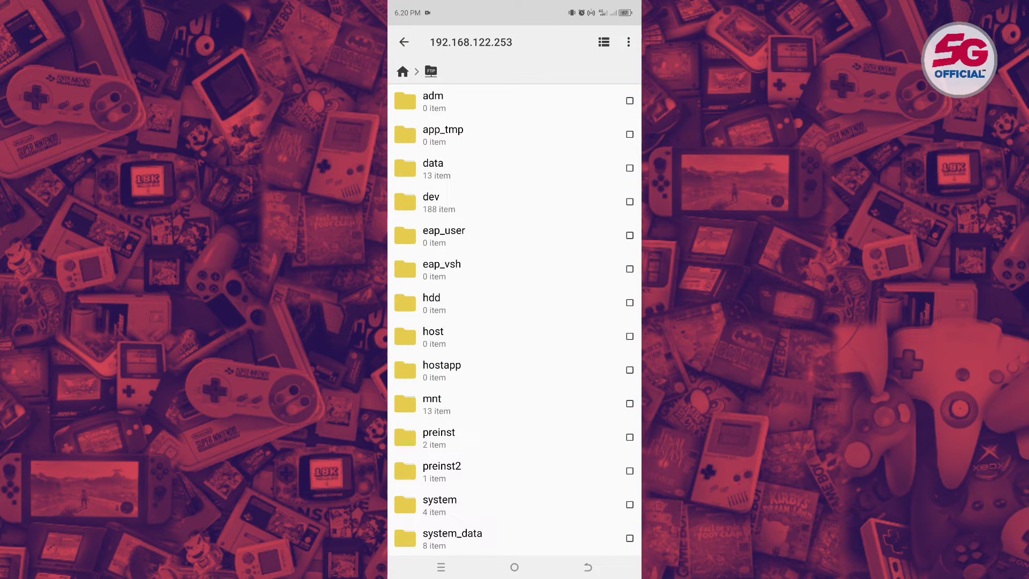
scroll(557, 322, "down", 5)
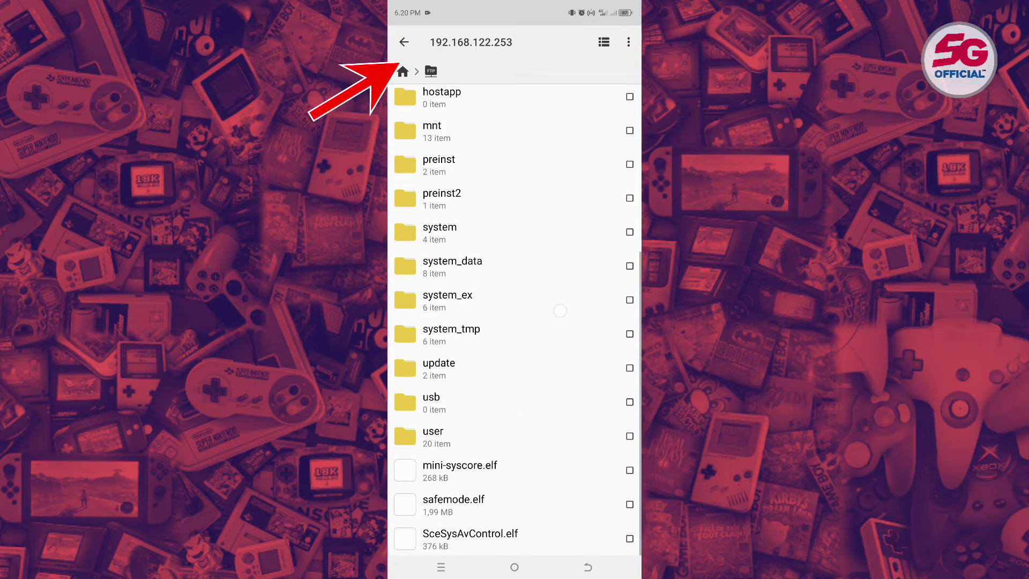
scroll(556, 330, "up", 5)
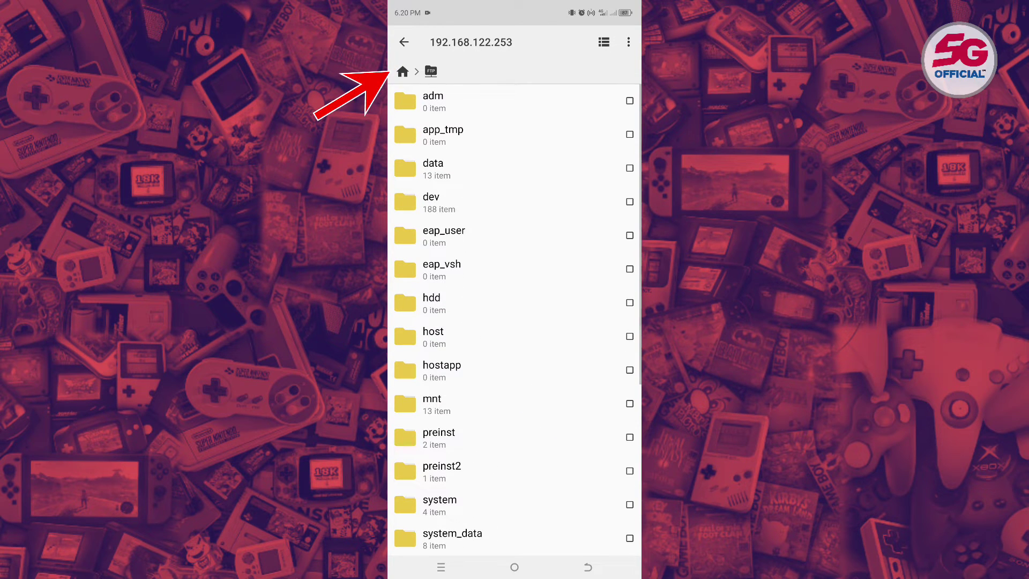
left_click(403, 72)
- Open the BUAT PS4 folder in local main storage and begin selecting the mp3 file
left_click(429, 342)
left_click(425, 388)
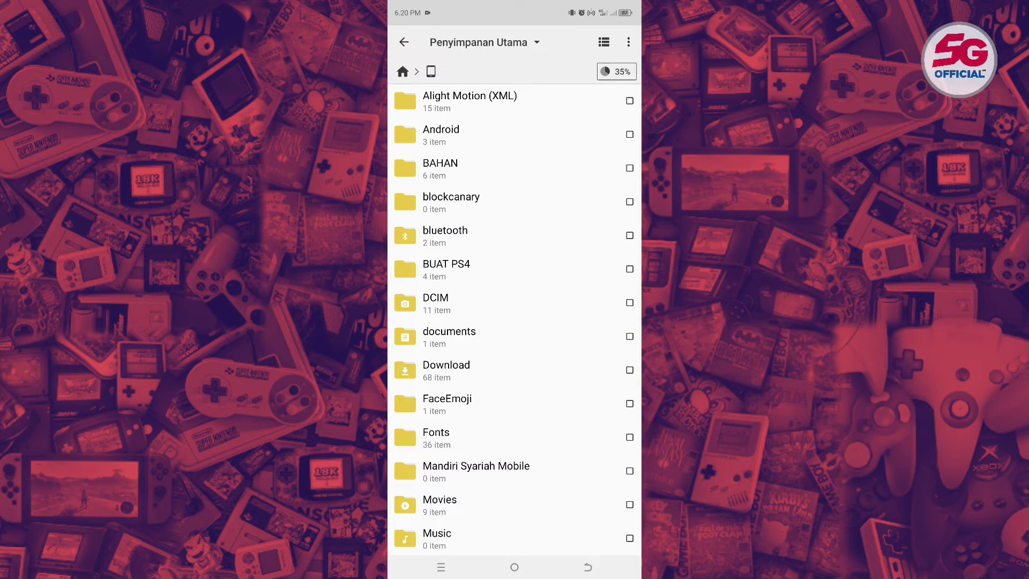
scroll(541, 381, "down", 5)
scroll(514, 322, "up", 5)
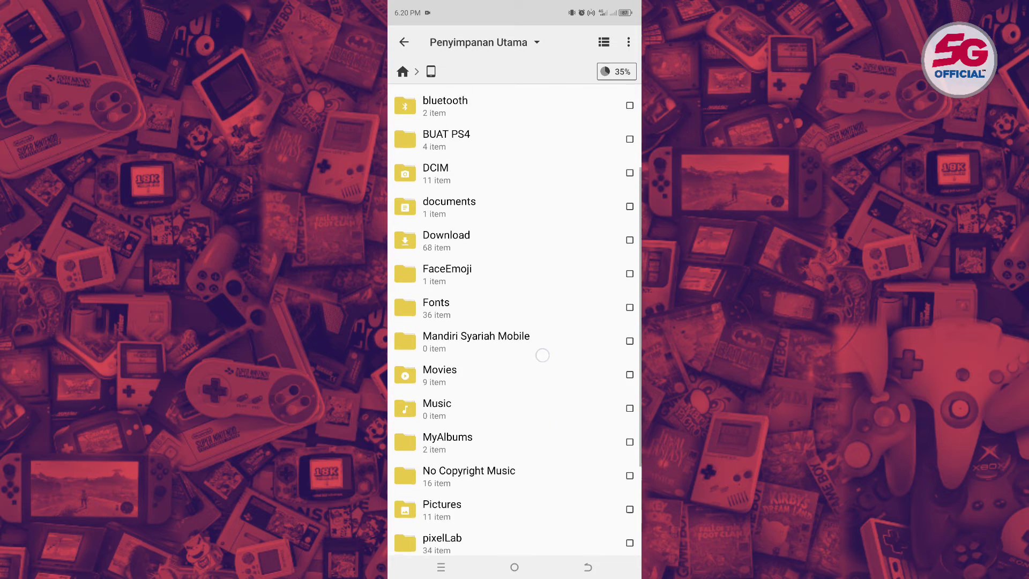
left_click(531, 262)
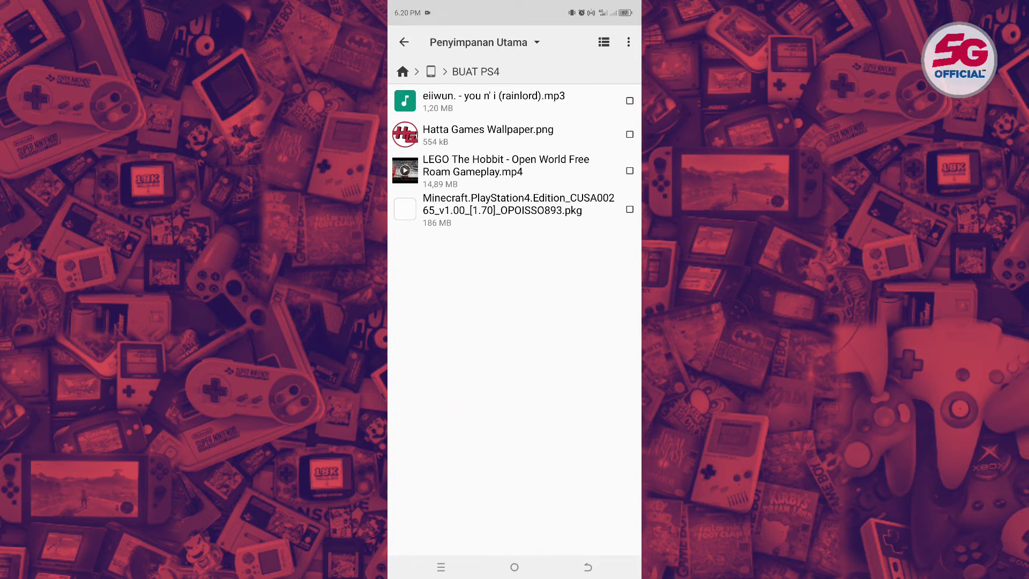
left_click(628, 105)
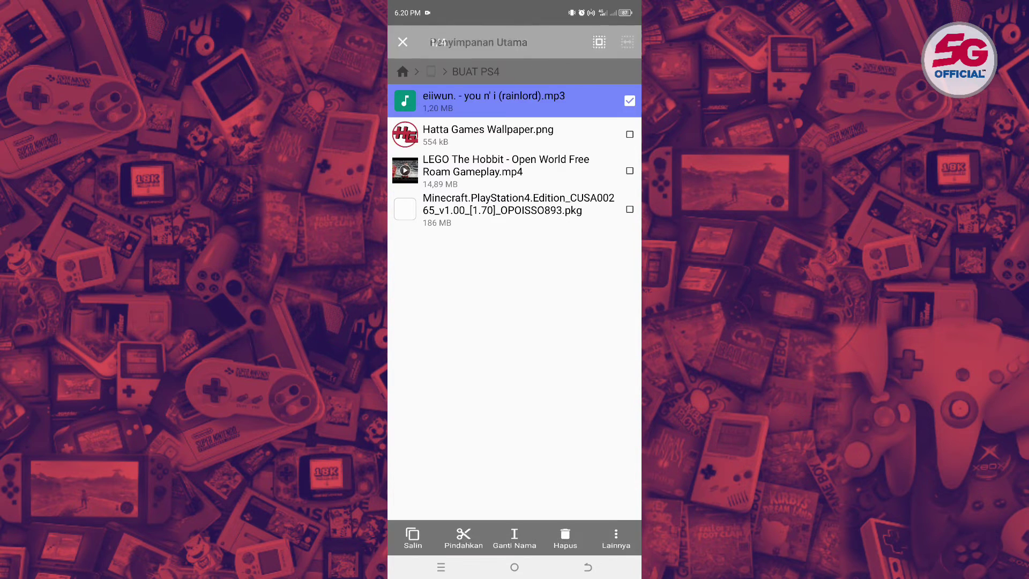
- Select and copy the MP3, Hatta Games Wallpaper.png, LEGO video and Minecraft PKG
left_click(630, 134)
left_click(630, 169)
left_click(630, 209)
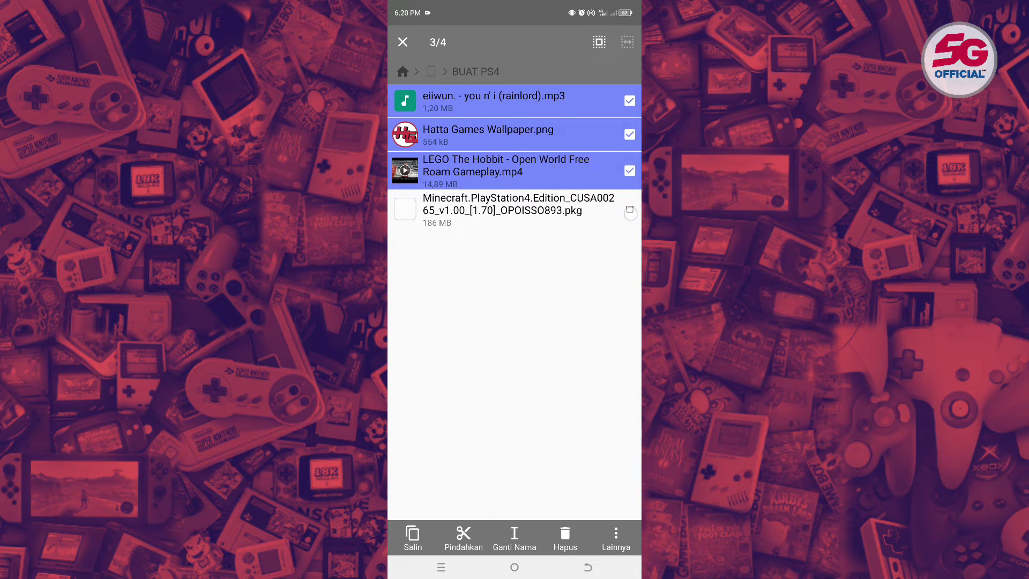
left_click(412, 538)
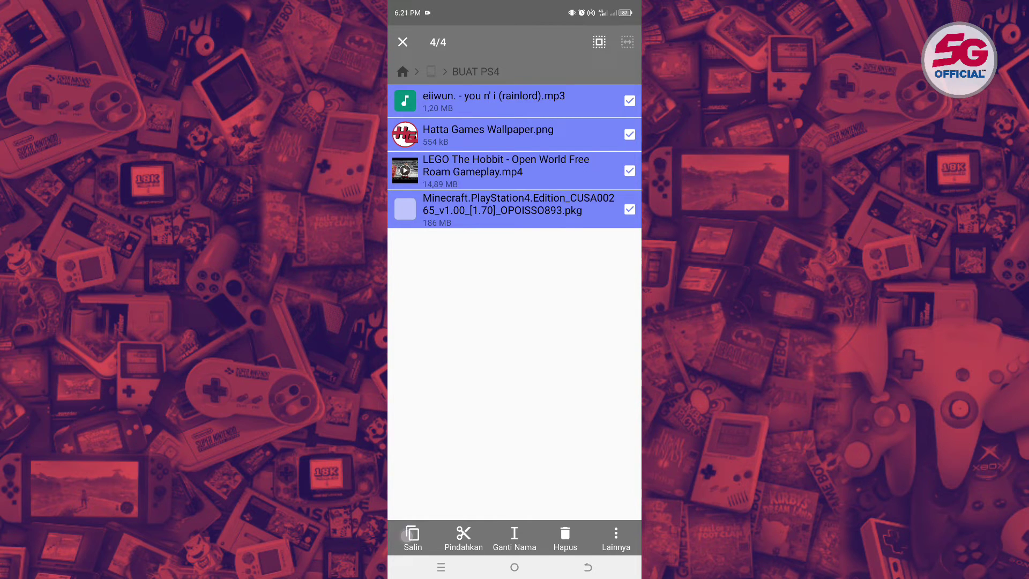
- Paste the four files into the user folder on FTP server 192.168.122.253
left_click(403, 71)
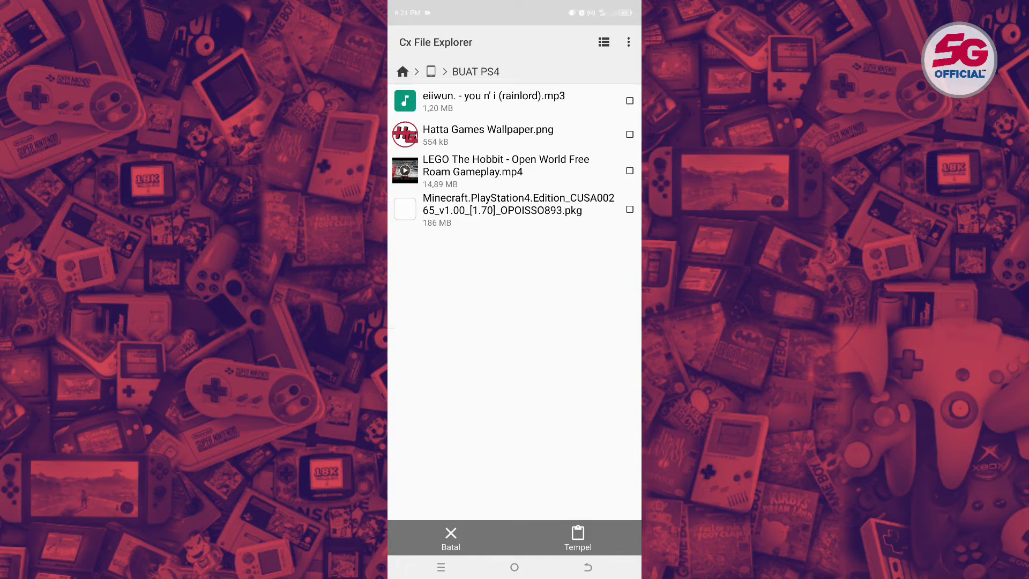
left_click(598, 342)
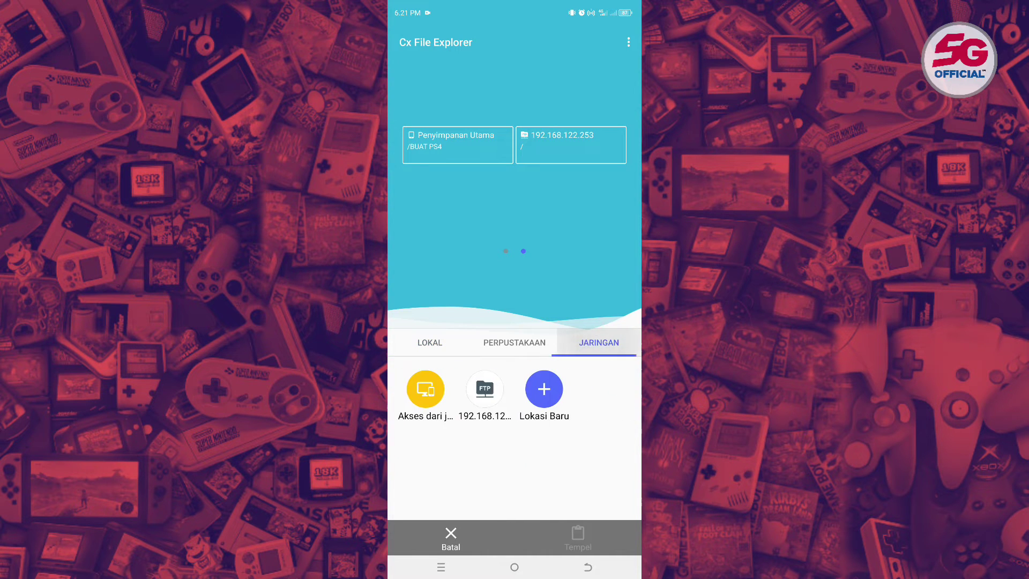
left_click(487, 389)
scroll(513, 300, "down", 5)
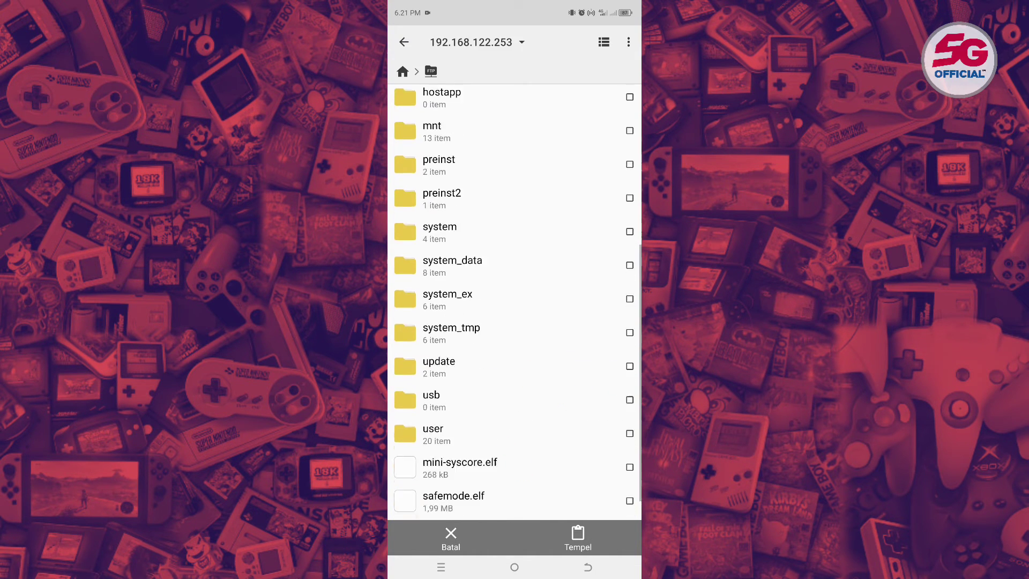
left_click(542, 397)
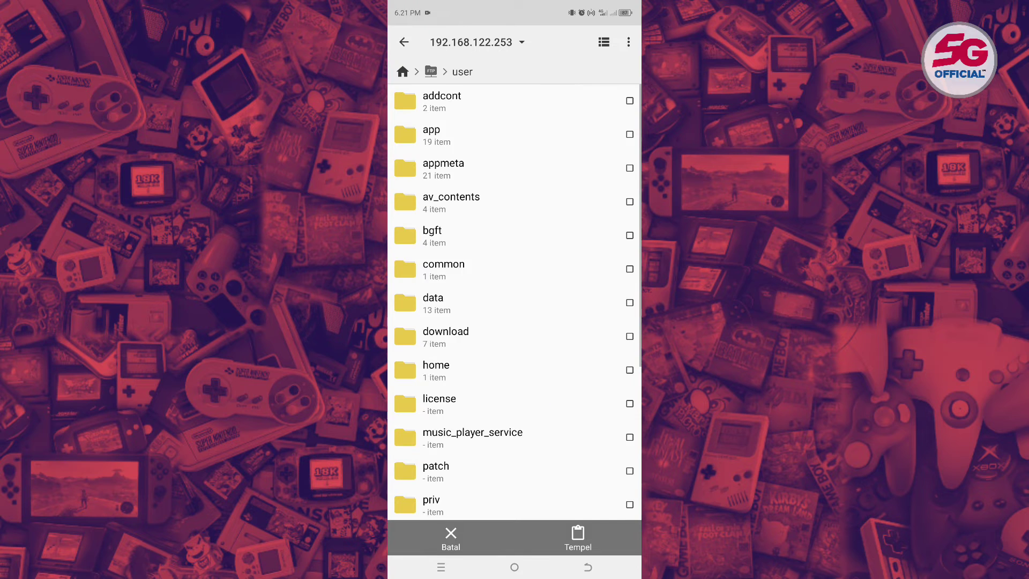
scroll(513, 300, "down", 5)
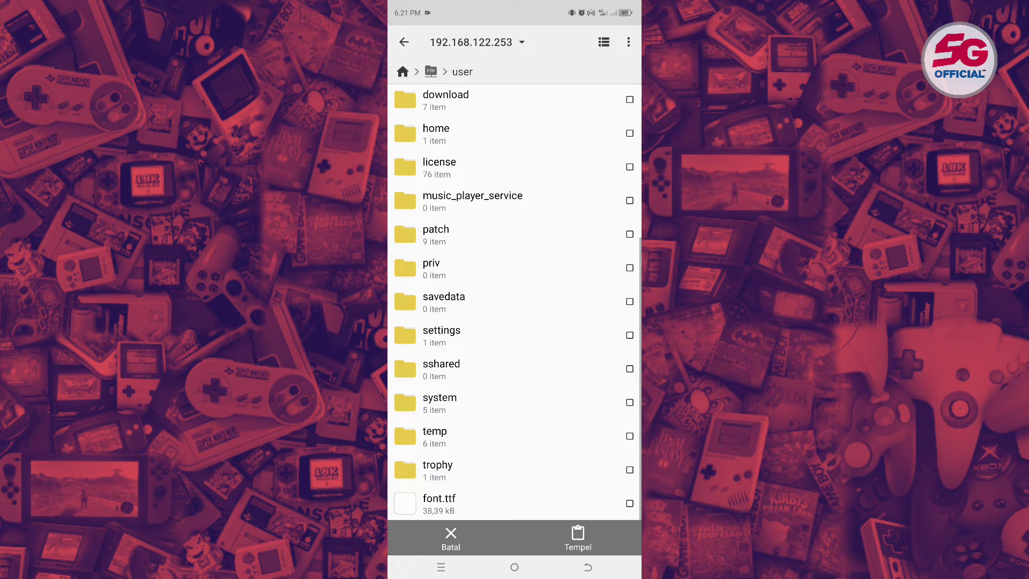
left_click(577, 537)
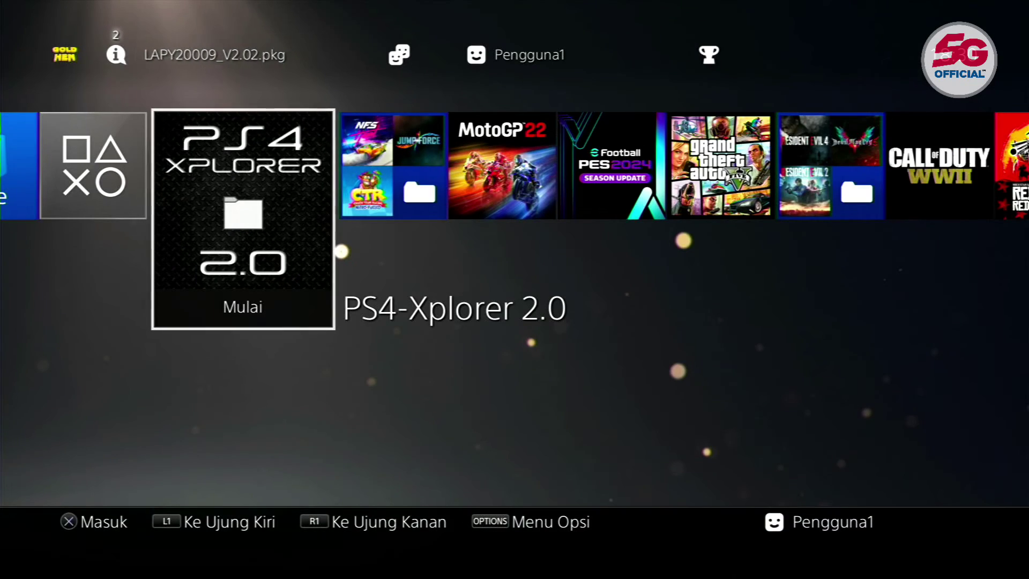
- Launch PS4-Xplorer 2.0 with Root Access and open the /user folder
key("Return")
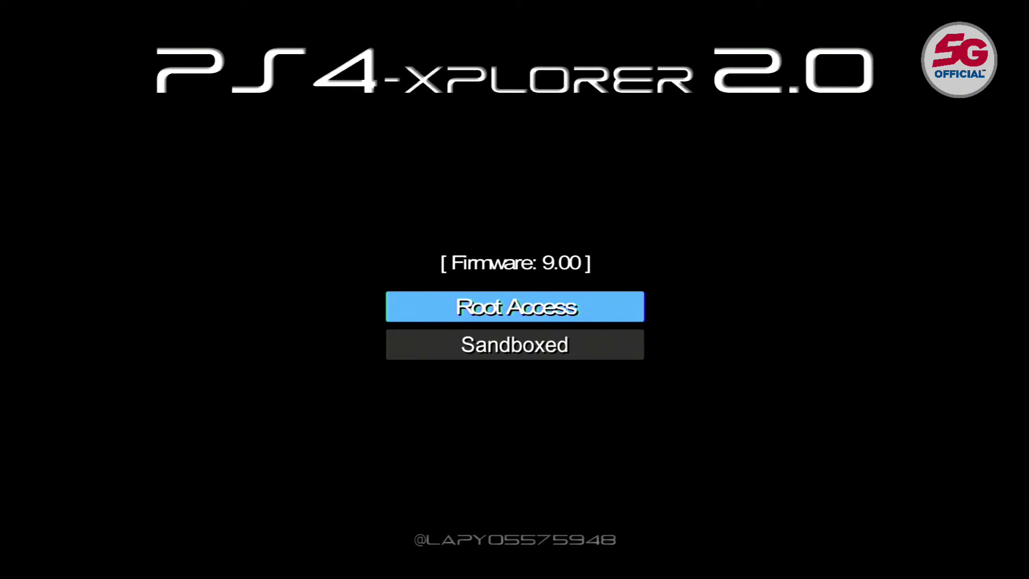
key("Return")
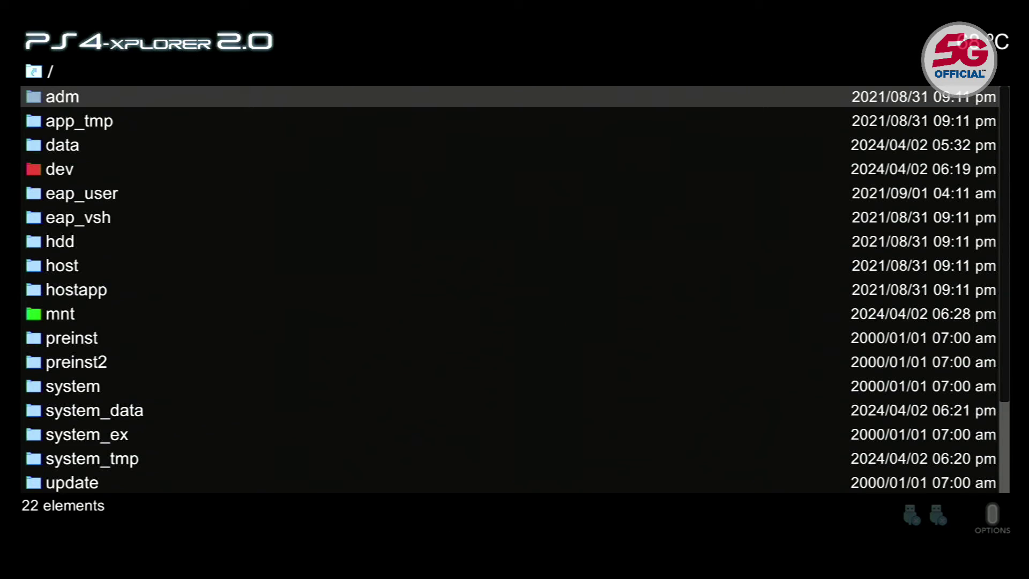
key("Down")
key("Down")
key("Down")
key("Down")
key("Down")
key("Down")
key("Down")
key("Down")
key("Down")
key("Down")
key("Down")
key("Down")
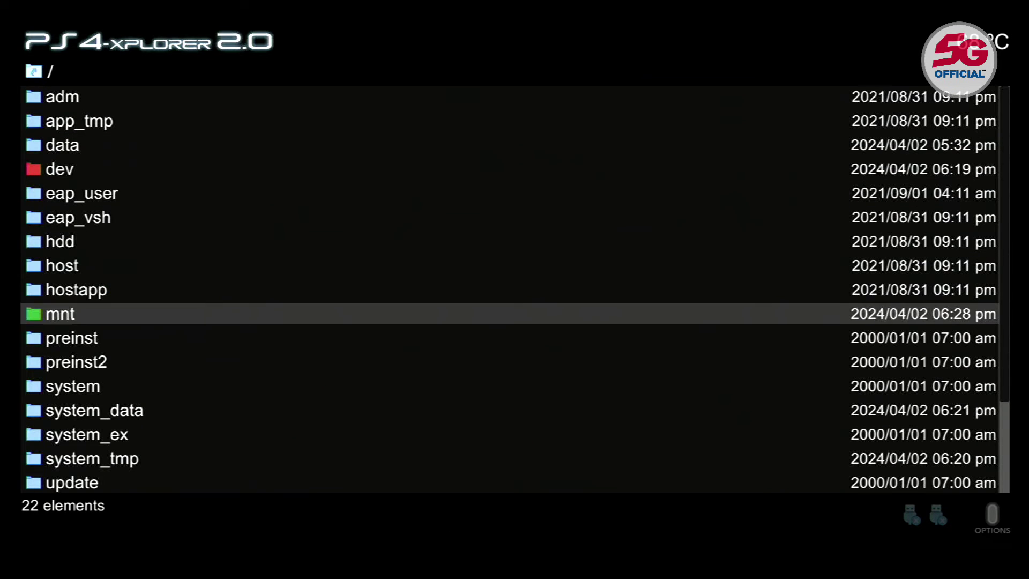
key("Down")
key("Down")
key("Down")
key("Down")
key("Down")
key("Down")
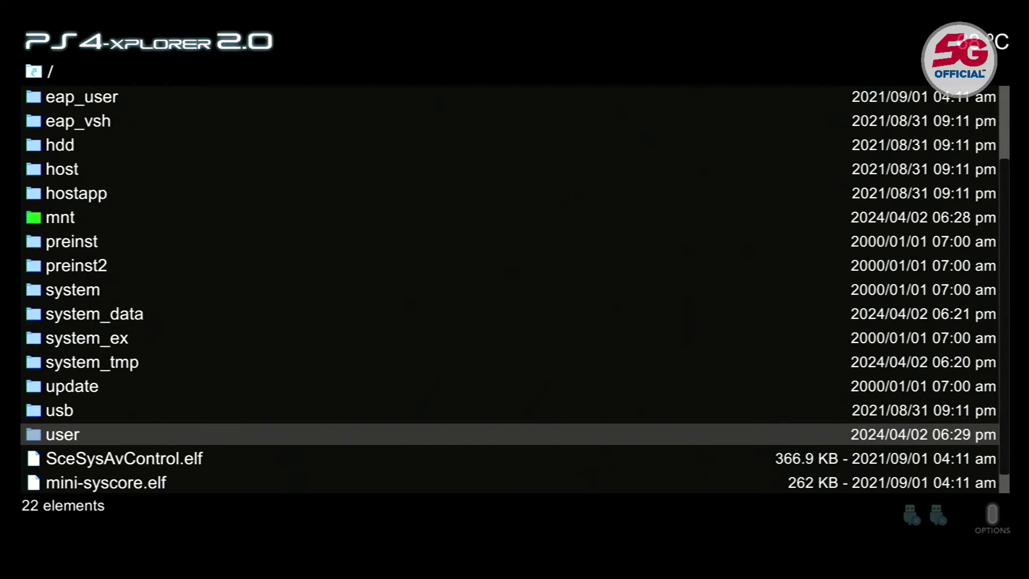
key("Down")
key("Down")
key("Up")
key("Up")
key("Return")
- Browse /user to check the LEGO video and the Hatta Games Wallpaper.png
key("Up")
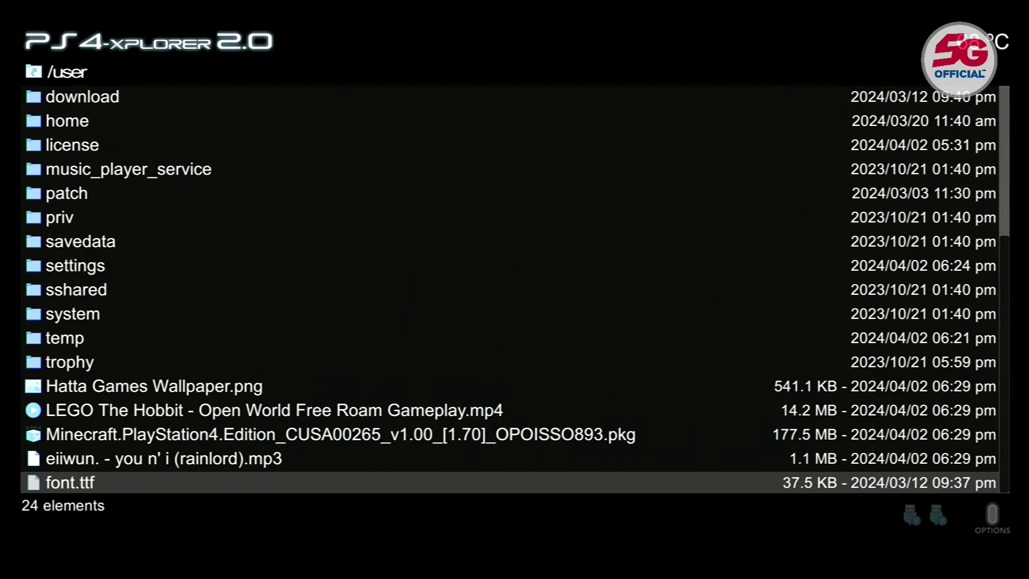
key("Up")
key("Up")
key("Up")
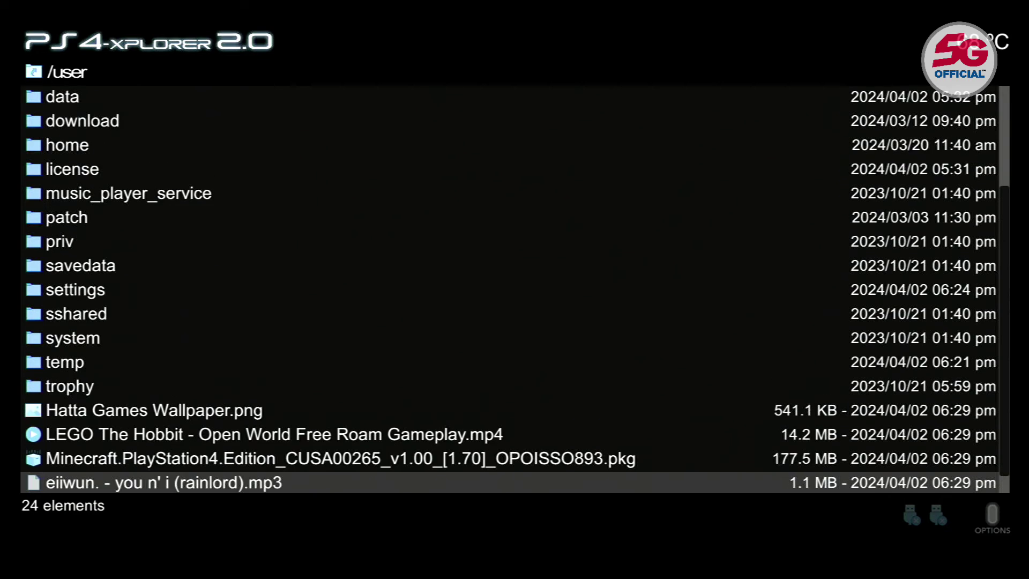
key("Down")
key("Down")
key("Down")
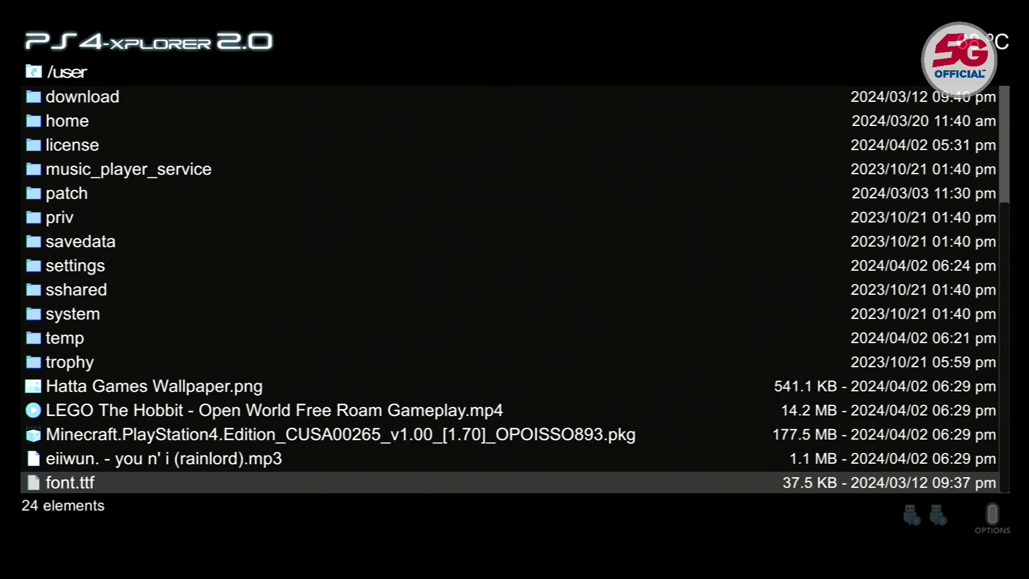
key("Down")
key("Up")
key("Up")
key("Up")
key("Up")
key("Up")
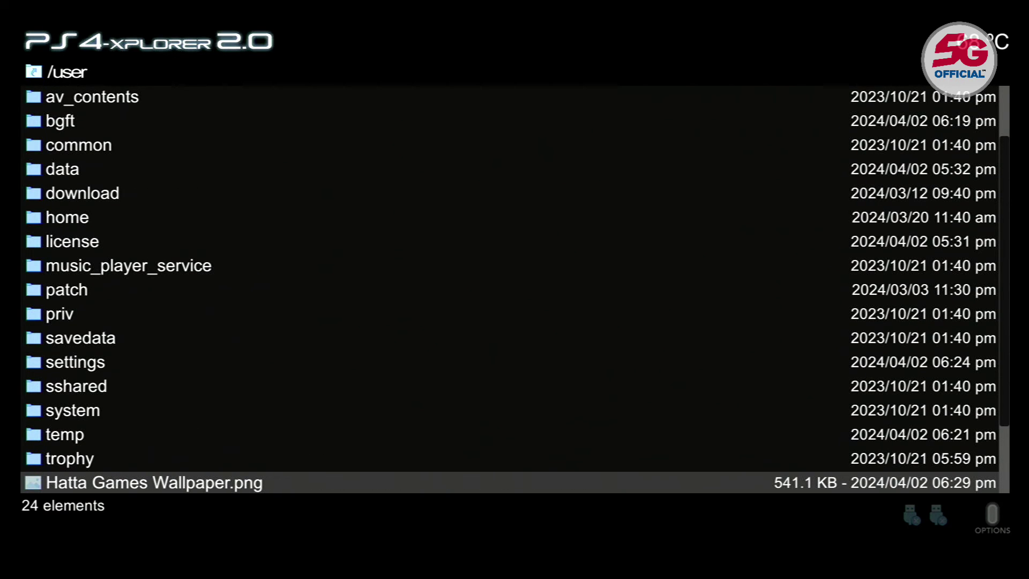
key("Return")
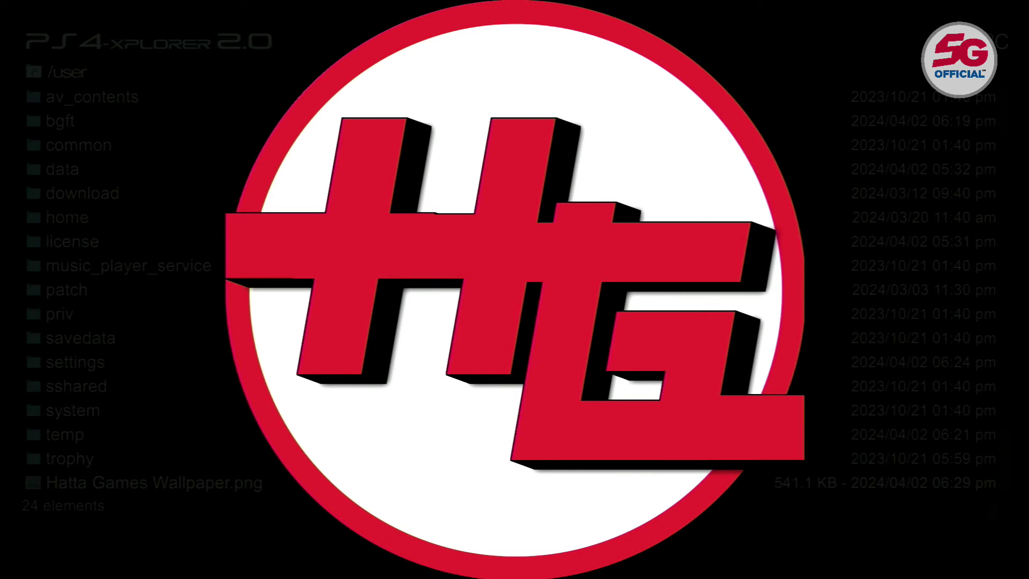
key("Escape")
key("Down")
key("Down")
key("Up")
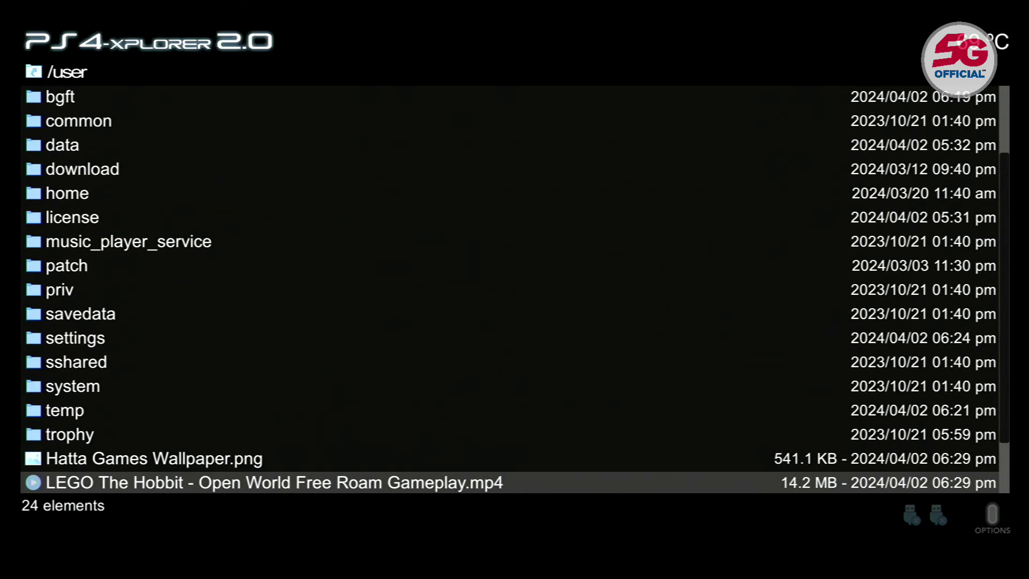
key("Return")
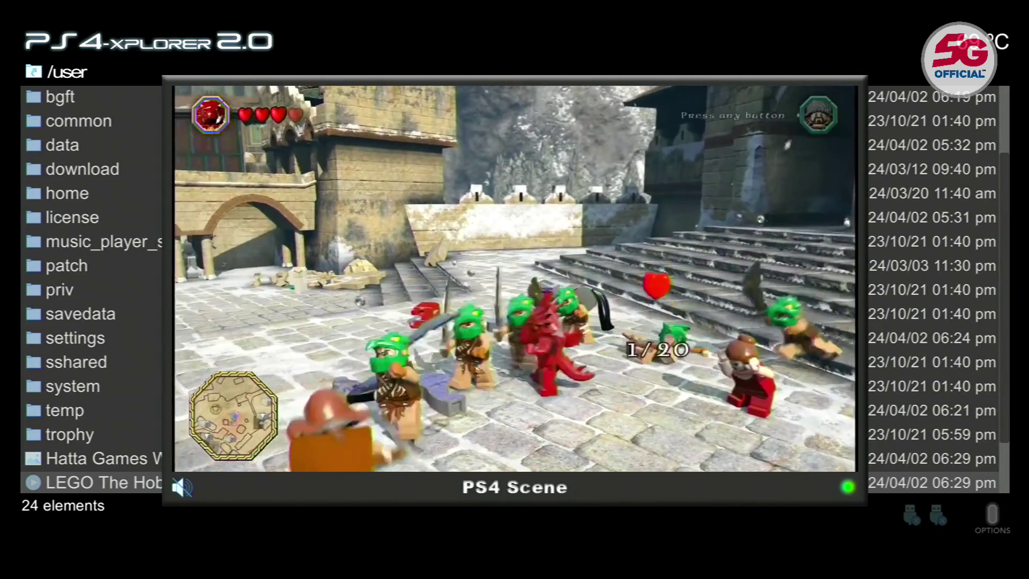
key("Escape")
key("Down")
key("Down")
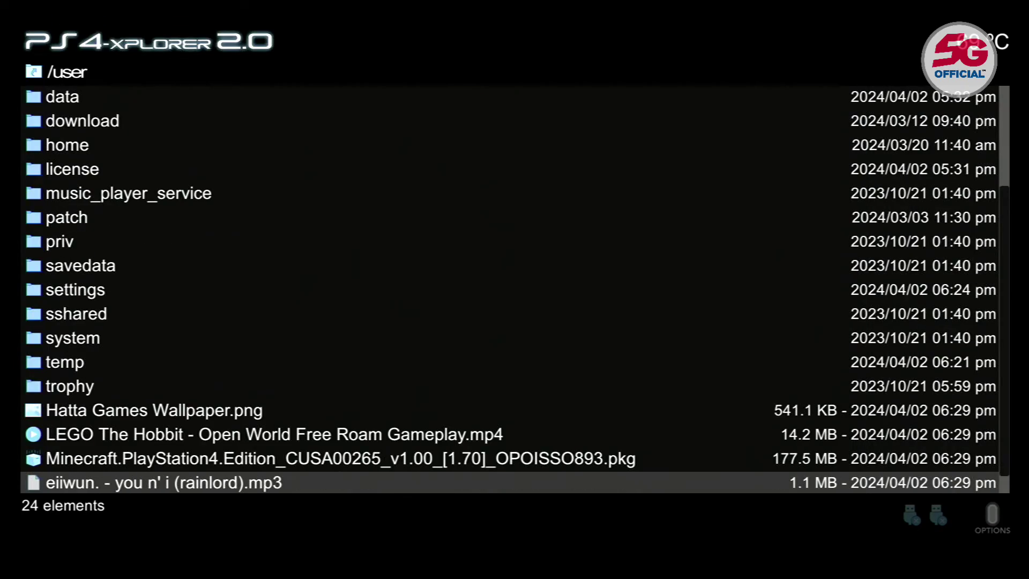
key("Down")
key("Up")
key("Up")
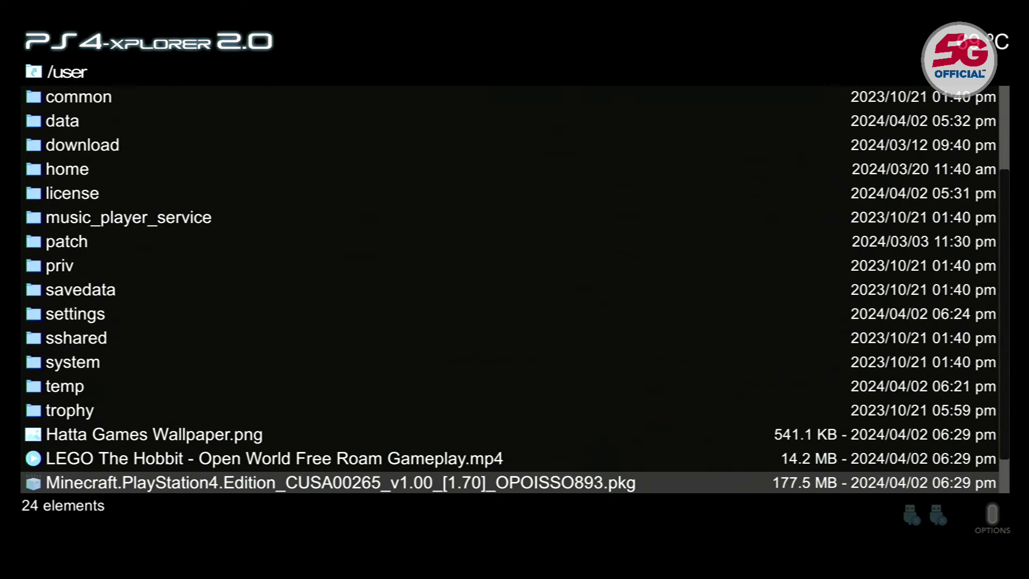
- Install the Minecraft PKG from its info screen, then return to the root folder
key("Return")
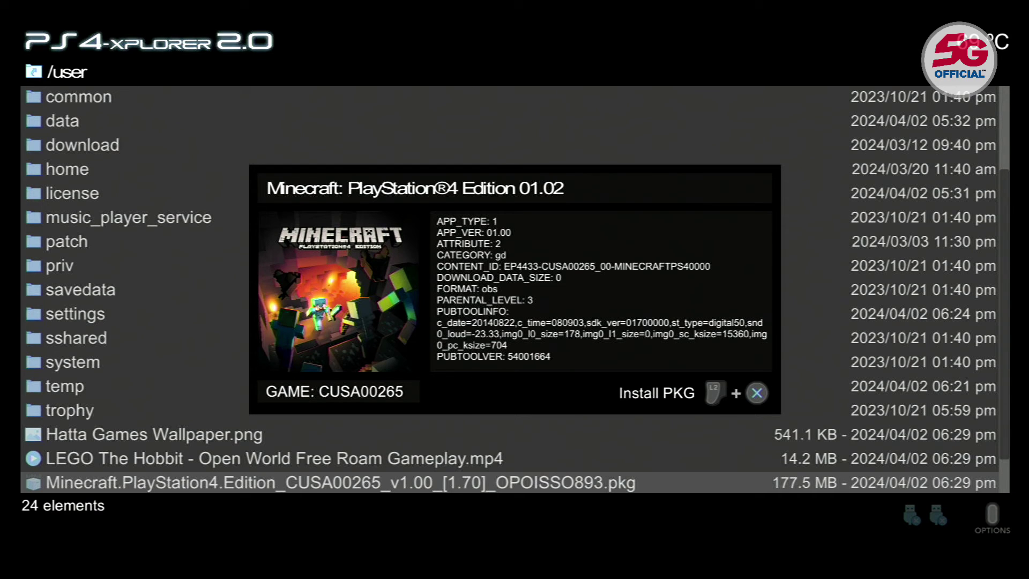
key("Return")
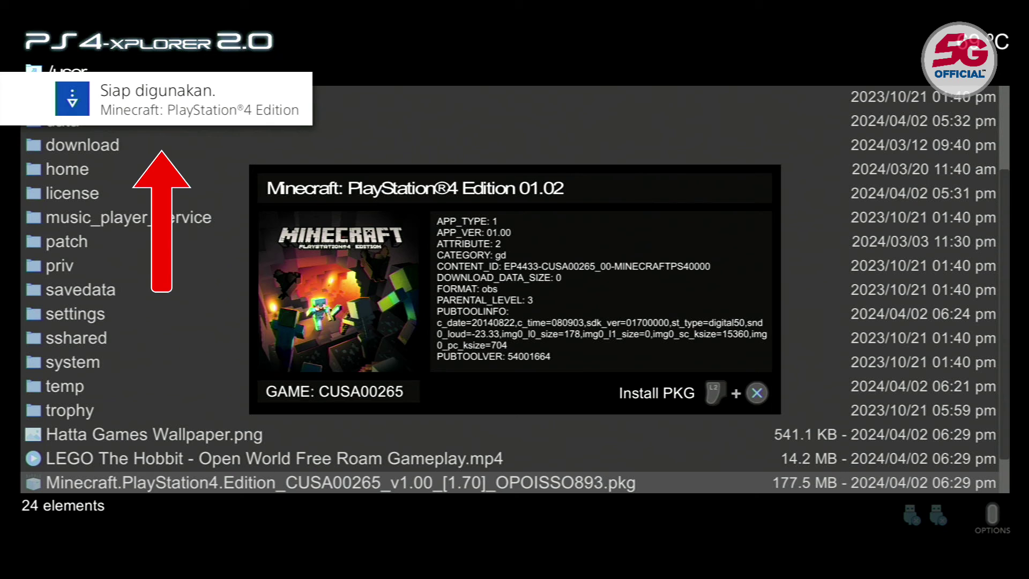
key("Escape")
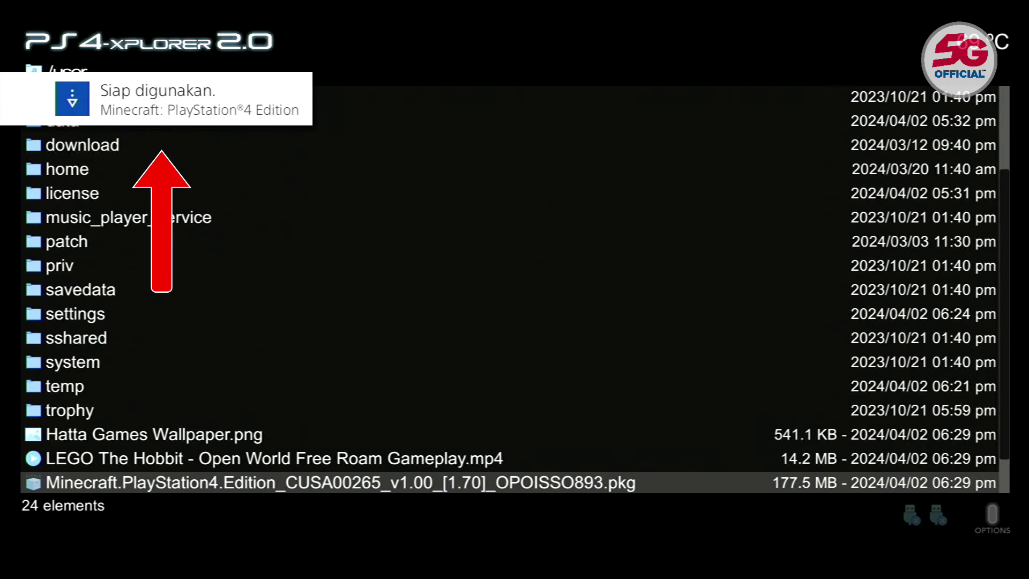
key("BackSpace")
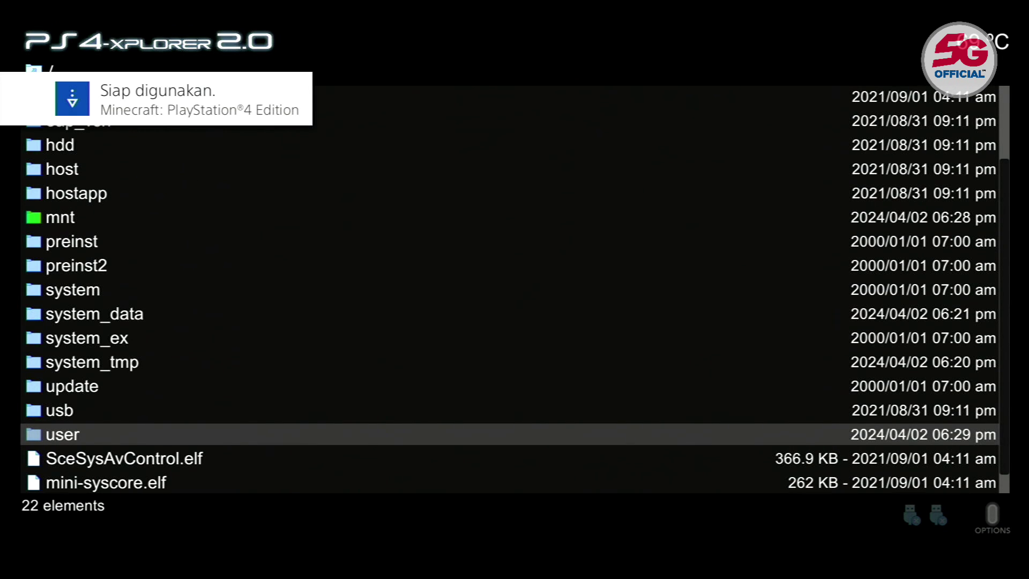
- Close PS4-Xplorer 2.0 and highlight the Minecraft tile on the home screen
key("super")
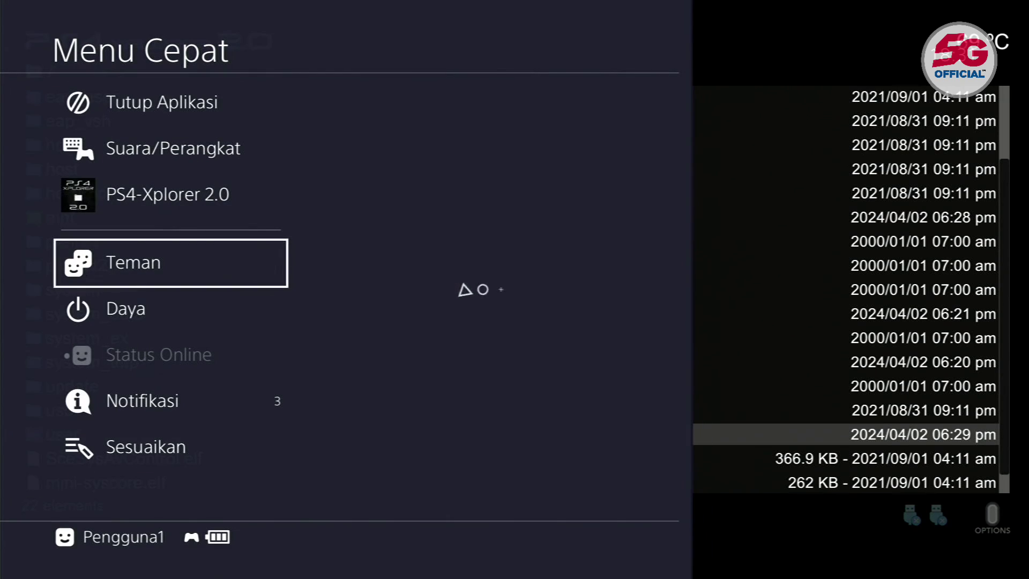
key("Up")
key("Up")
key("Up")
key("Return")
key("Return")
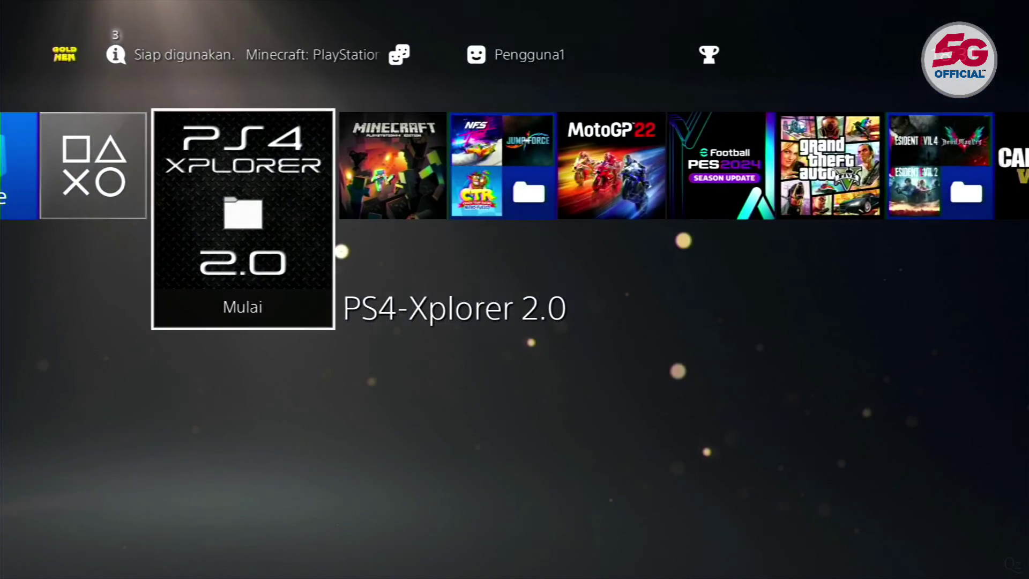
key("Right")
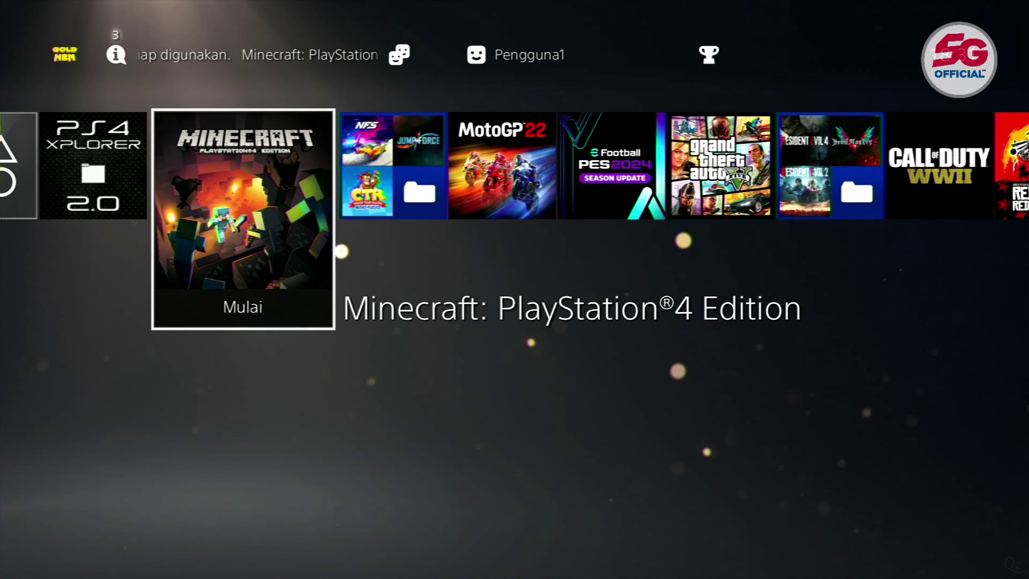